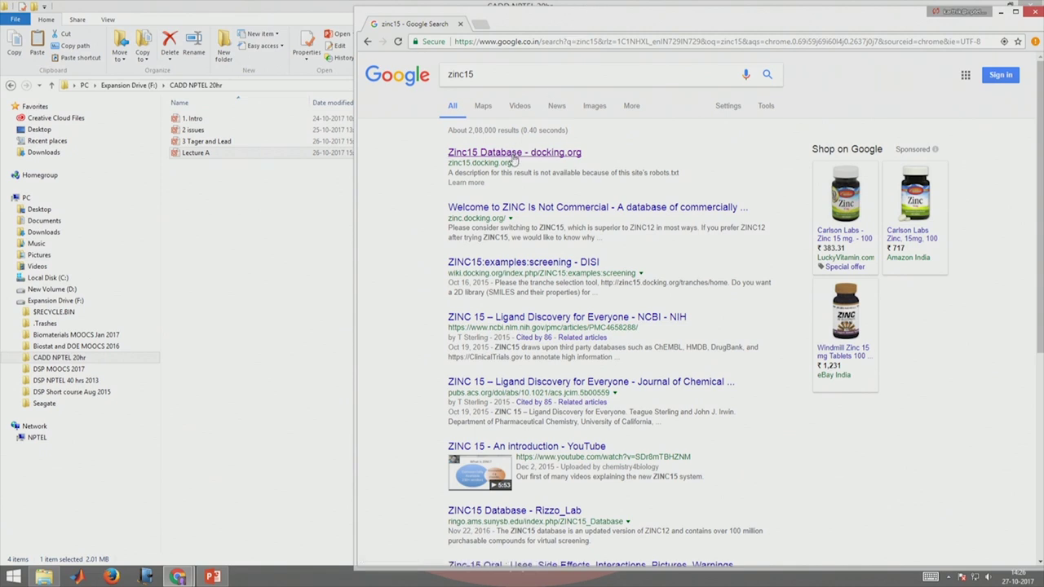
Open the ZINC15 database site from the search results, maximize the browser window and go to the Substances page.
{"action": "left_click", "coordinate": [514, 157]}
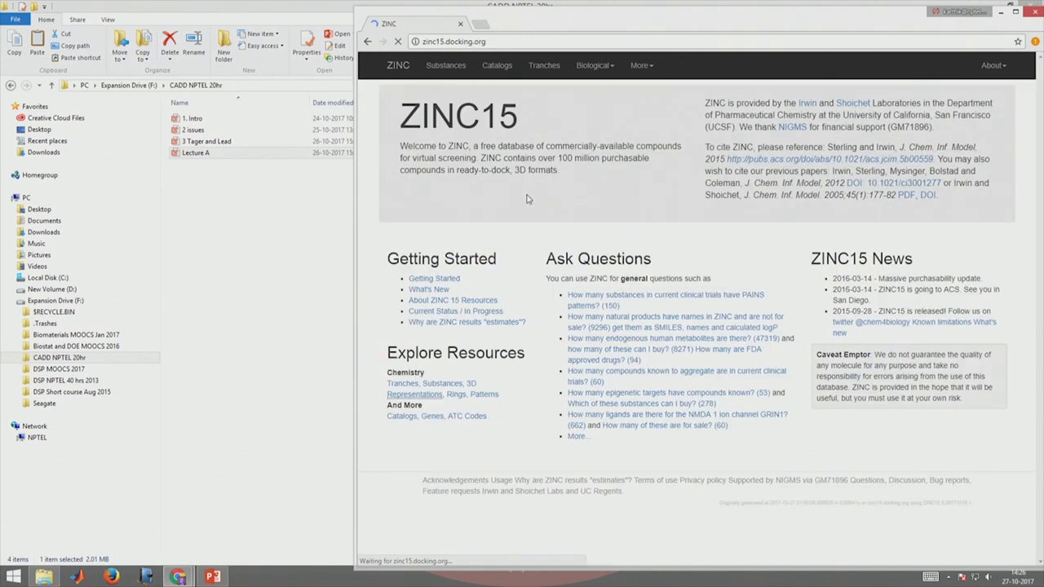
{"action": "left_click", "coordinate": [1016, 12]}
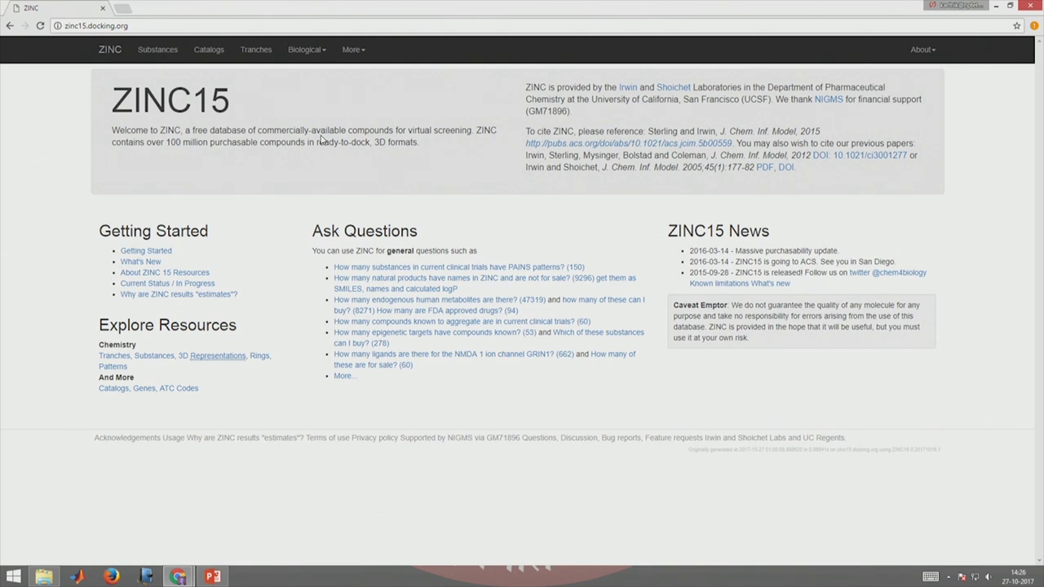
{"action": "left_click", "coordinate": [171, 53]}
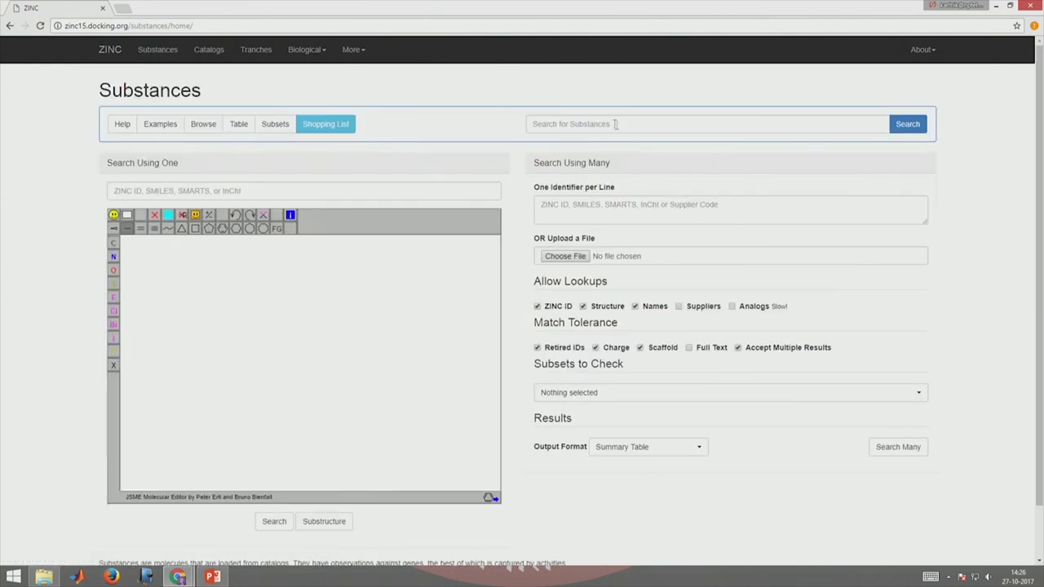
Search the substances for "asprin" and open the Aspirin entry.
{"action": "left_click", "coordinate": [615, 124]}
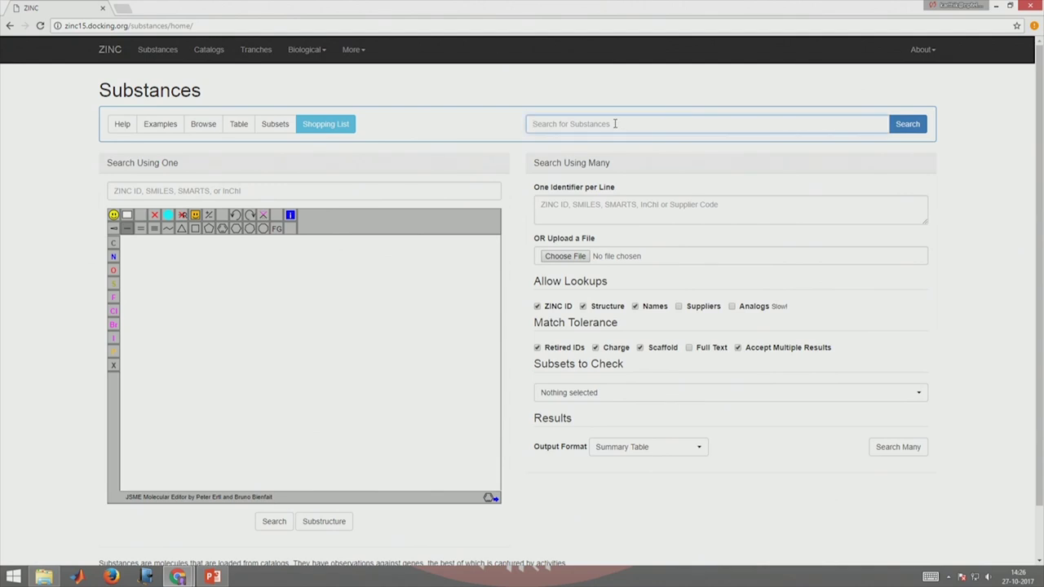
{"action": "type", "text": "asp"}
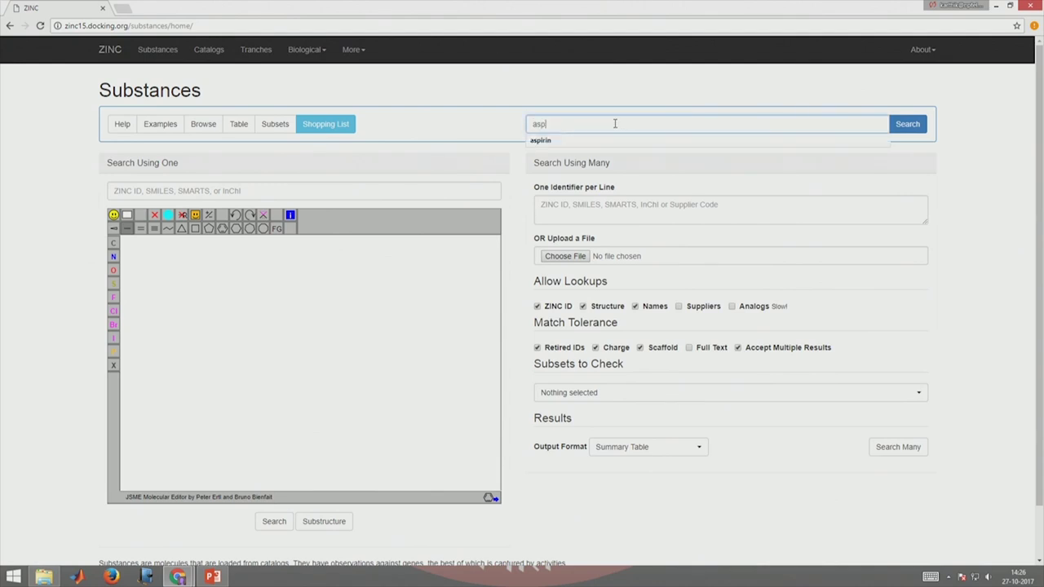
{"action": "type", "text": "rin"}
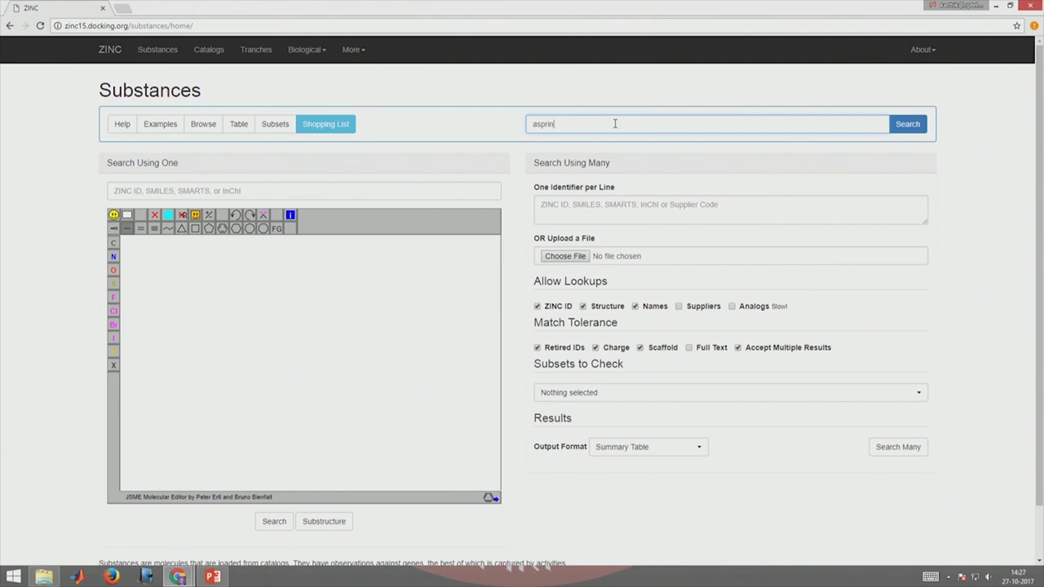
{"action": "key", "text": "Return"}
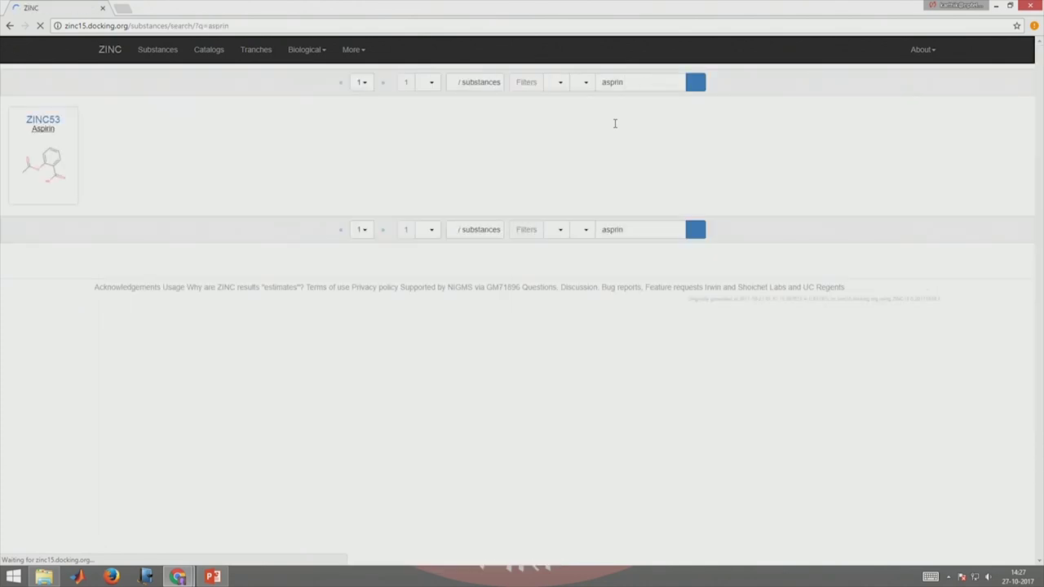
{"action": "left_click", "coordinate": [47, 159]}
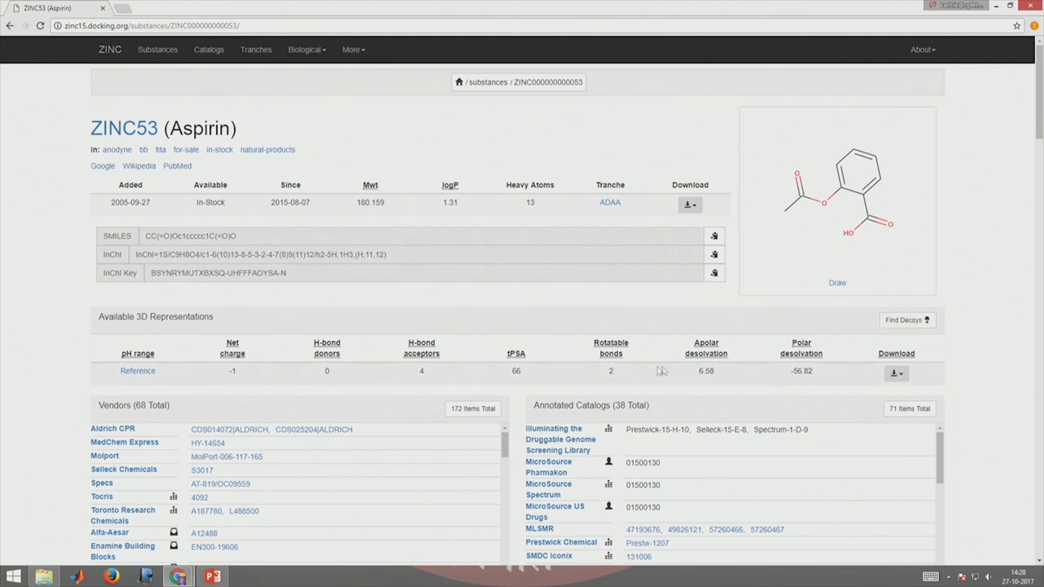
Examine Aspirin's vendors, ChEMBL activities, SEA predictions, interesting analogs, references and clinical trials.
{"action": "mouse_move", "coordinate": [524, 330]}
{"action": "left_mouse_down"}
{"action": "mouse_move", "coordinate": [527, 346]}
{"action": "mouse_move", "coordinate": [538, 329]}
{"action": "left_mouse_up"}
{"action": "scroll", "coordinate": [386, 404], "scroll_direction": "down", "scroll_amount": 5}
{"action": "scroll", "coordinate": [386, 400], "scroll_direction": "down", "scroll_amount": 3}
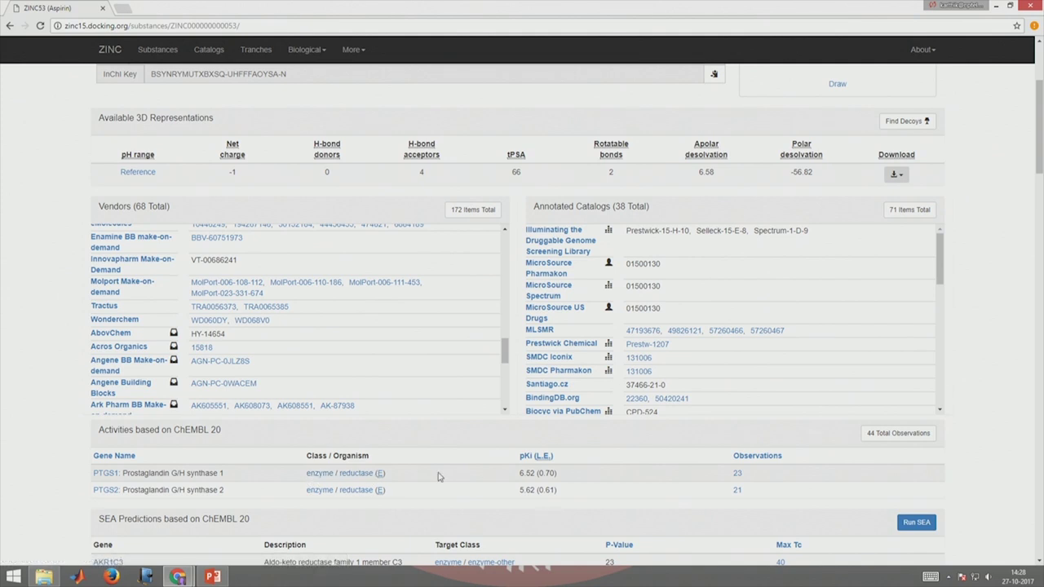
{"action": "scroll", "coordinate": [438, 476], "scroll_direction": "down", "scroll_amount": 8}
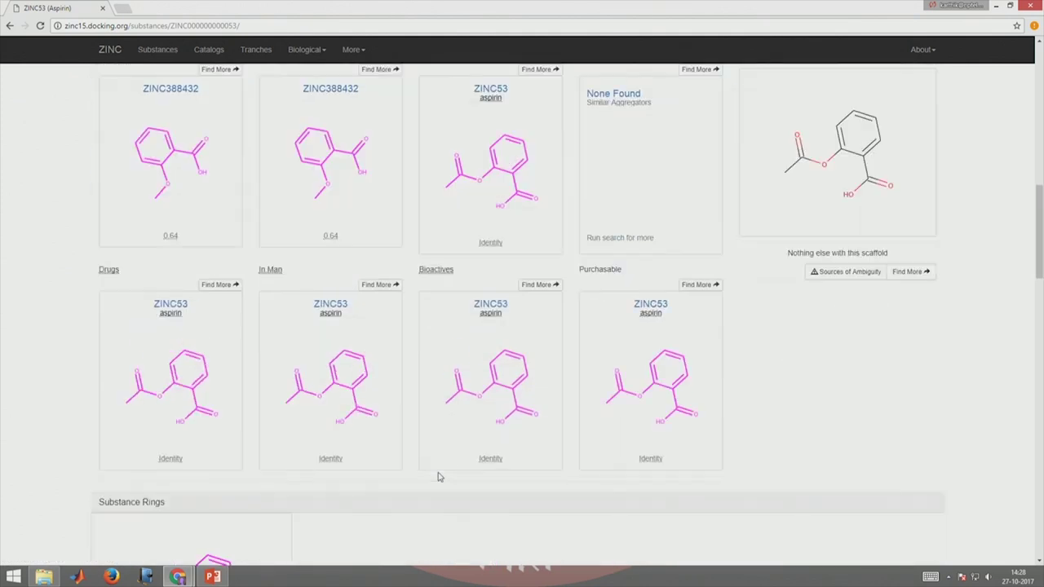
{"action": "scroll", "coordinate": [438, 476], "scroll_direction": "down", "scroll_amount": 5}
{"action": "scroll", "coordinate": [438, 477], "scroll_direction": "up", "scroll_amount": 10}
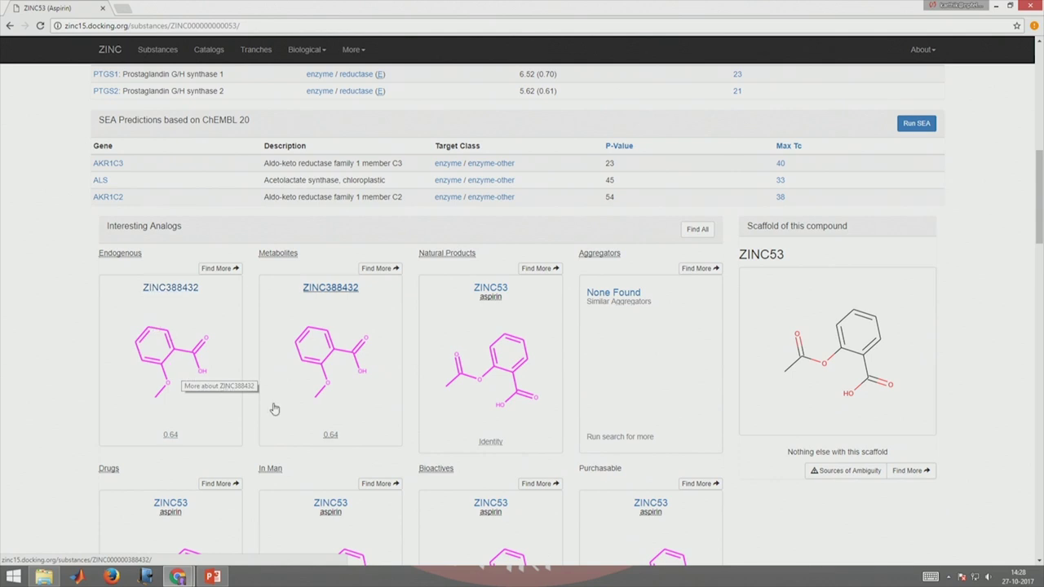
{"action": "scroll", "coordinate": [275, 408], "scroll_direction": "down", "scroll_amount": 5}
{"action": "scroll", "coordinate": [274, 408], "scroll_direction": "down", "scroll_amount": 7}
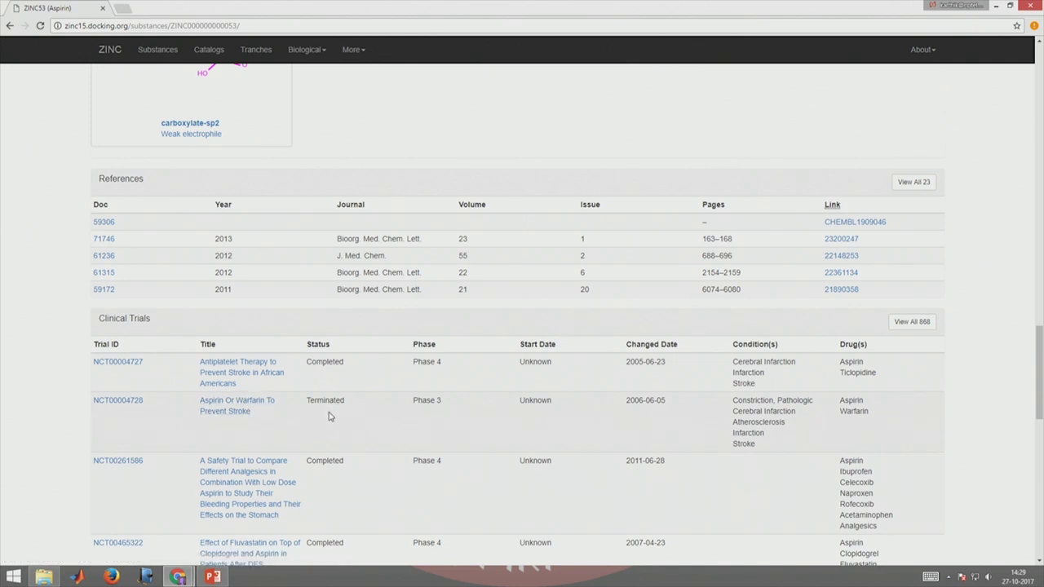
{"action": "scroll", "coordinate": [329, 417], "scroll_direction": "down", "scroll_amount": 2}
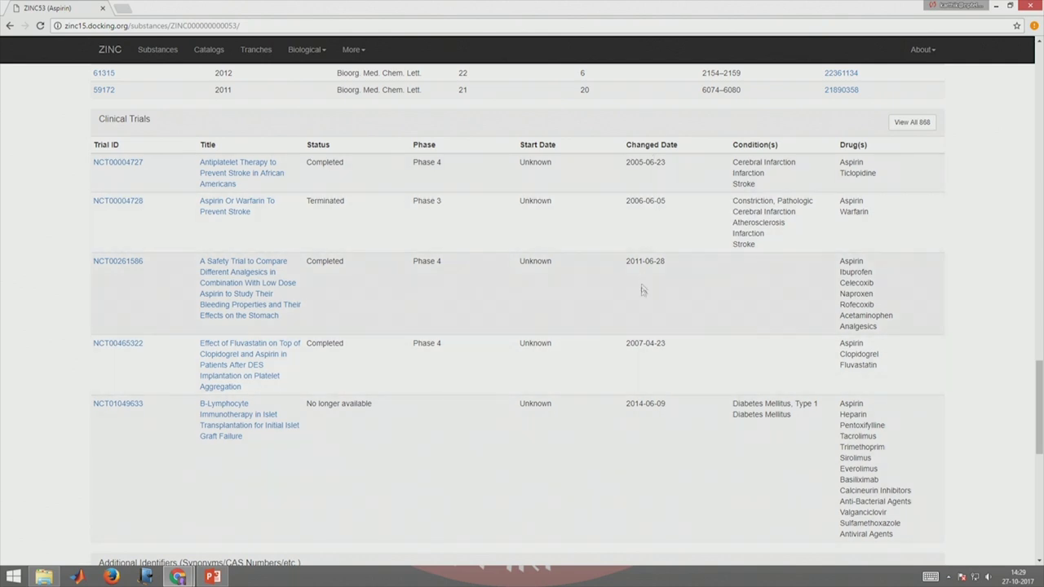
{"action": "scroll", "coordinate": [663, 420], "scroll_direction": "down", "scroll_amount": 10}
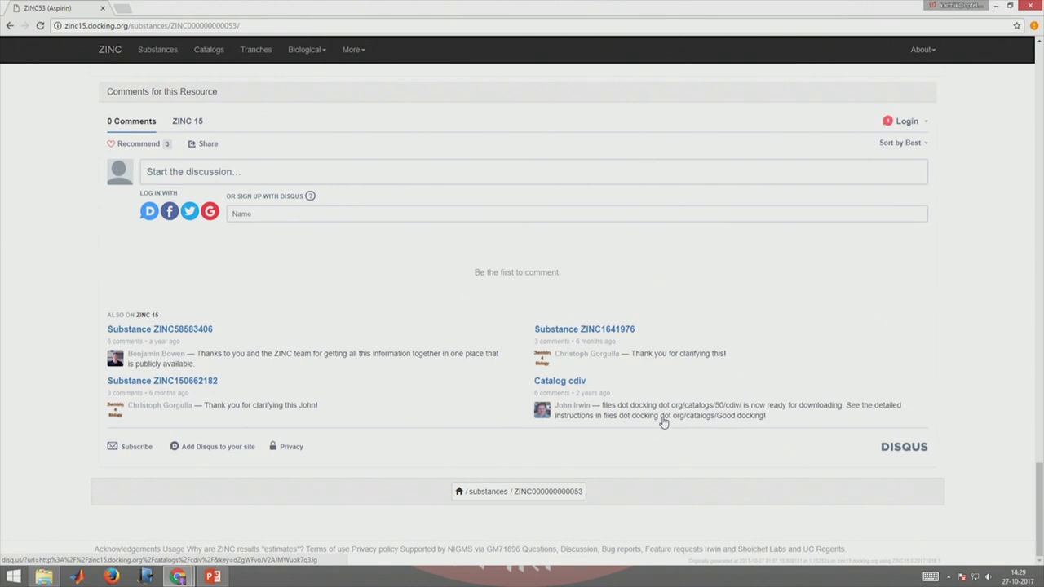
{"action": "scroll", "coordinate": [664, 420], "scroll_direction": "up", "scroll_amount": 20}
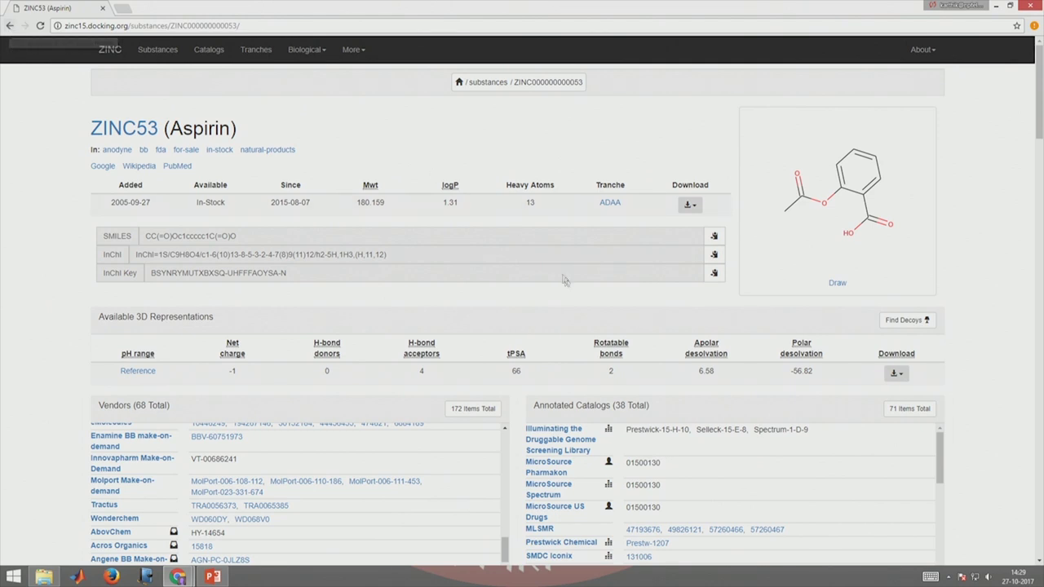
{"action": "scroll", "coordinate": [582, 303], "scroll_direction": "down", "scroll_amount": 5}
{"action": "scroll", "coordinate": [583, 303], "scroll_direction": "up", "scroll_amount": 5}
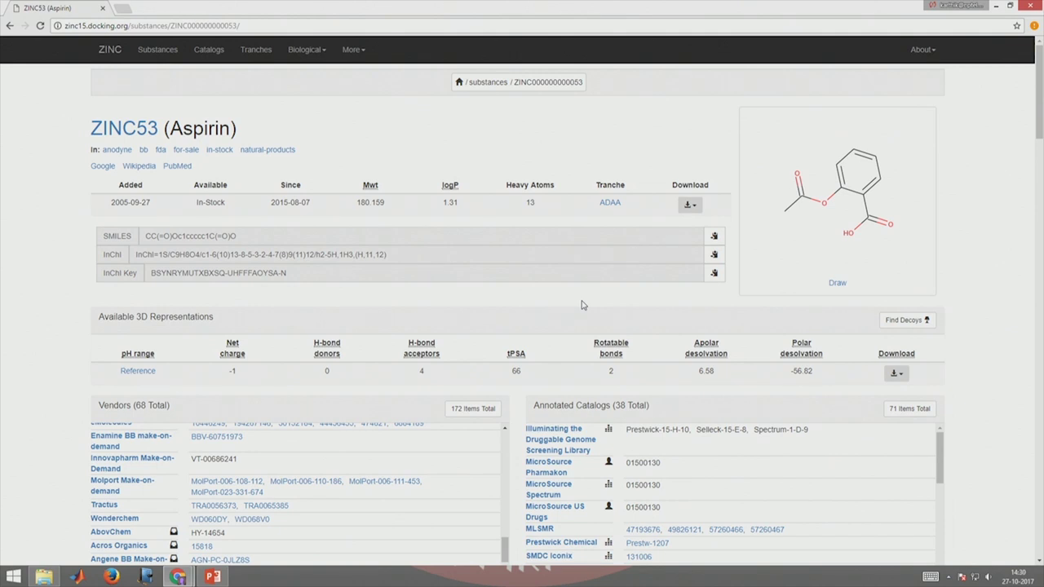
Return to the Substances page, search for "metformin" and open the Metformin entry.
{"action": "left_click", "coordinate": [10, 26]}
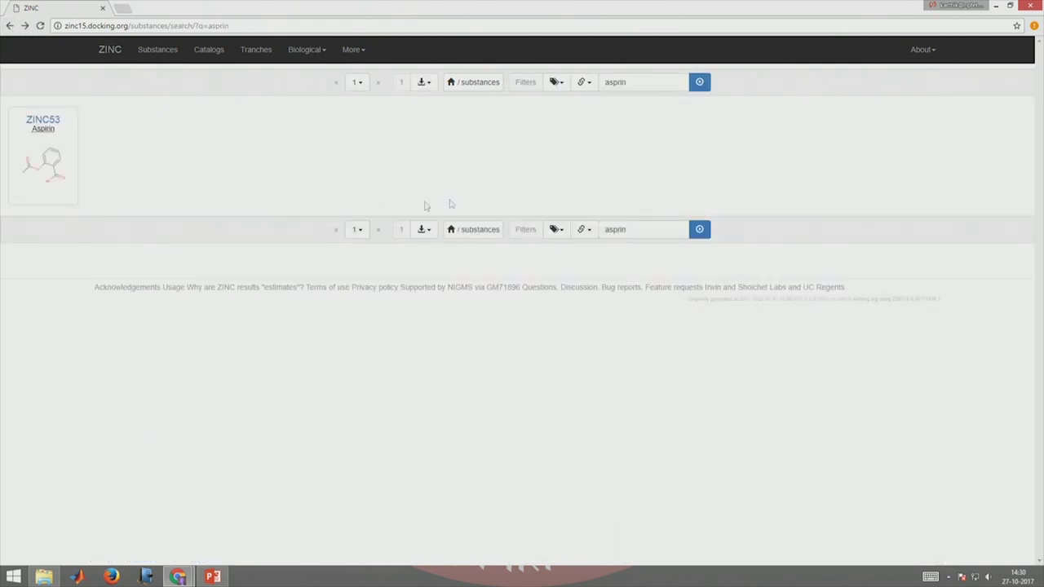
{"action": "left_click", "coordinate": [10, 25]}
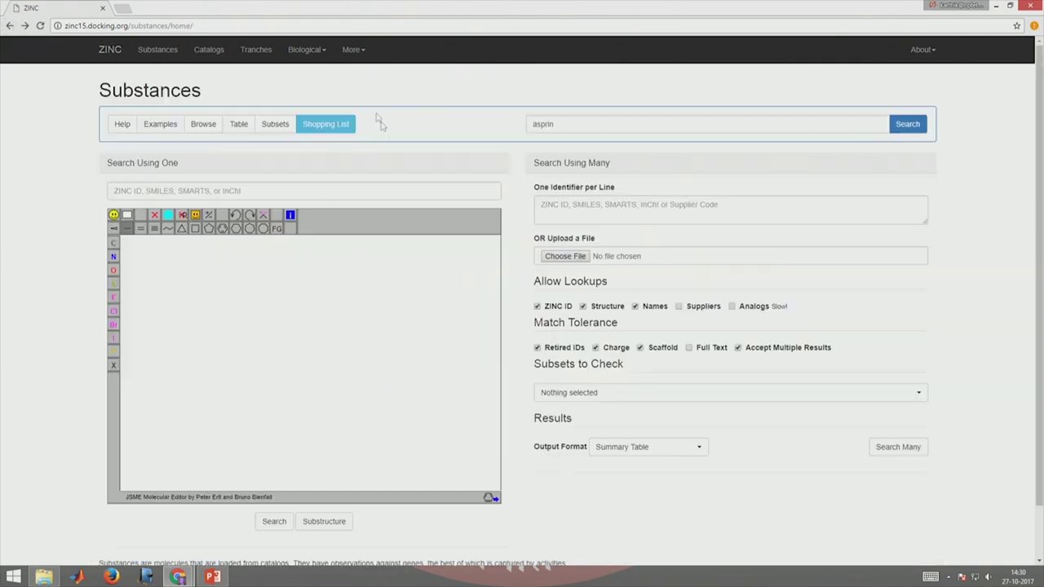
{"action": "left_click_drag", "start_coordinate": [561, 124], "coordinate": [520, 125]}
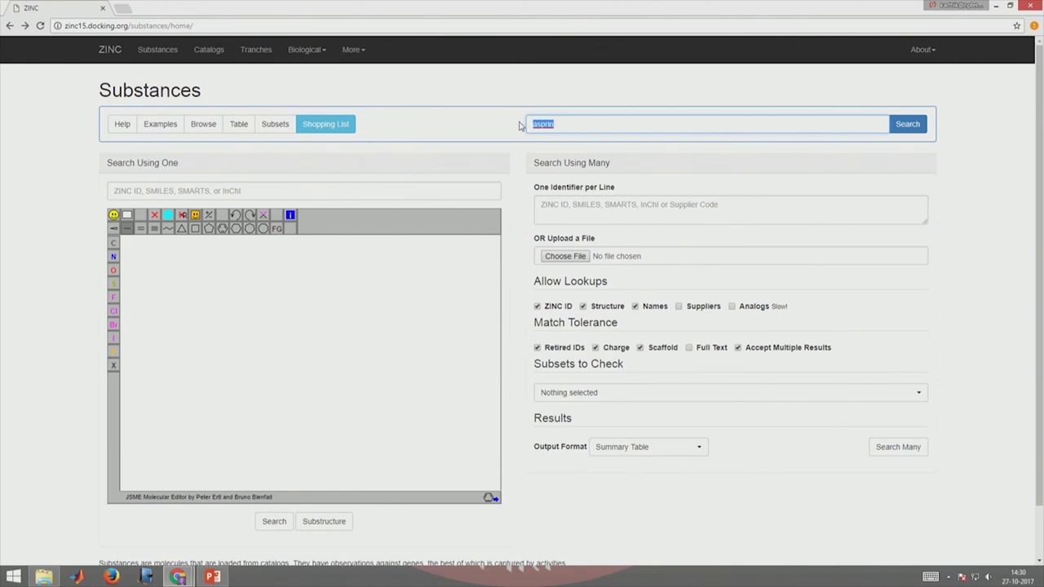
{"action": "type", "text": "metform"}
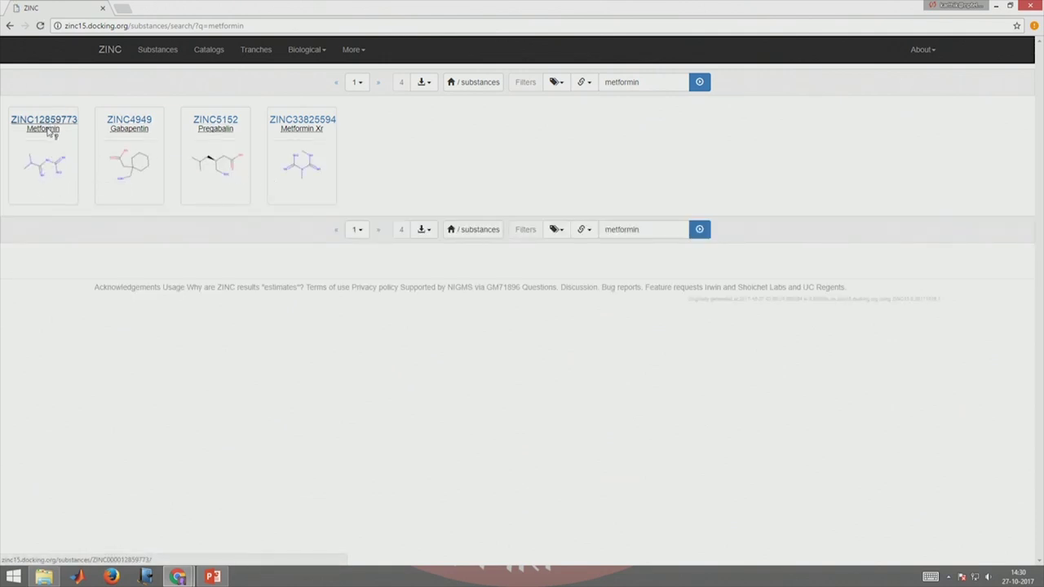
{"action": "left_click", "coordinate": [47, 131]}
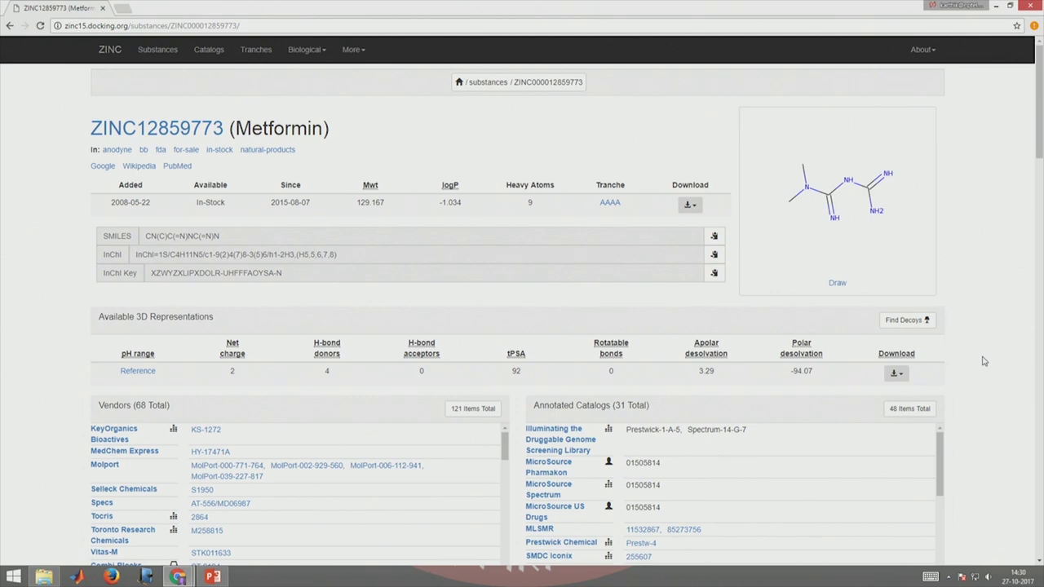
Examine Metformin's vendors, activity and SEA sections, interesting analogs, molecular patterns, clinical trials and additional identifiers.
{"action": "scroll", "coordinate": [983, 361], "scroll_direction": "down", "scroll_amount": 10}
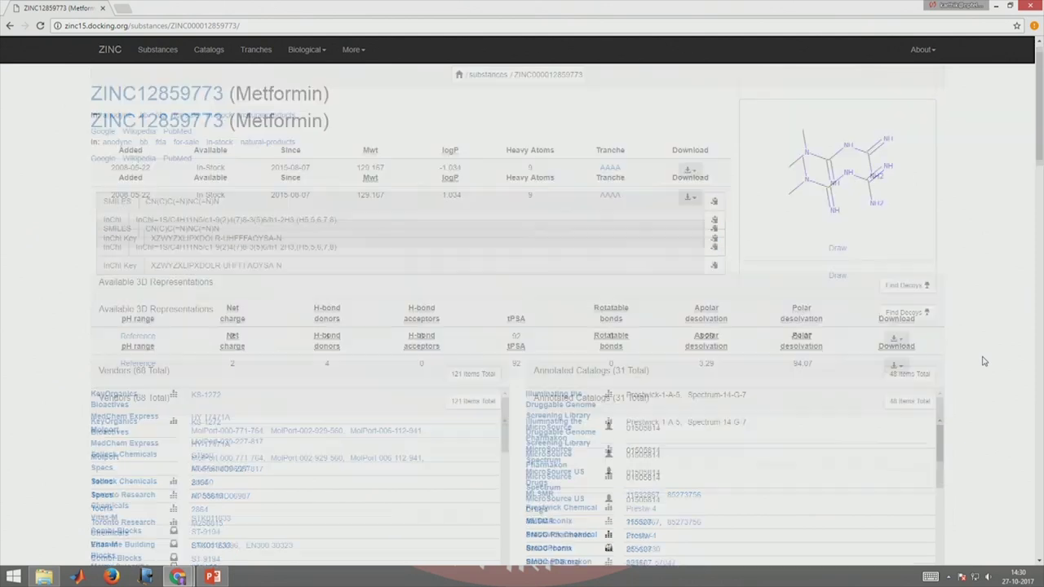
{"action": "scroll", "coordinate": [982, 362], "scroll_direction": "down", "scroll_amount": 8}
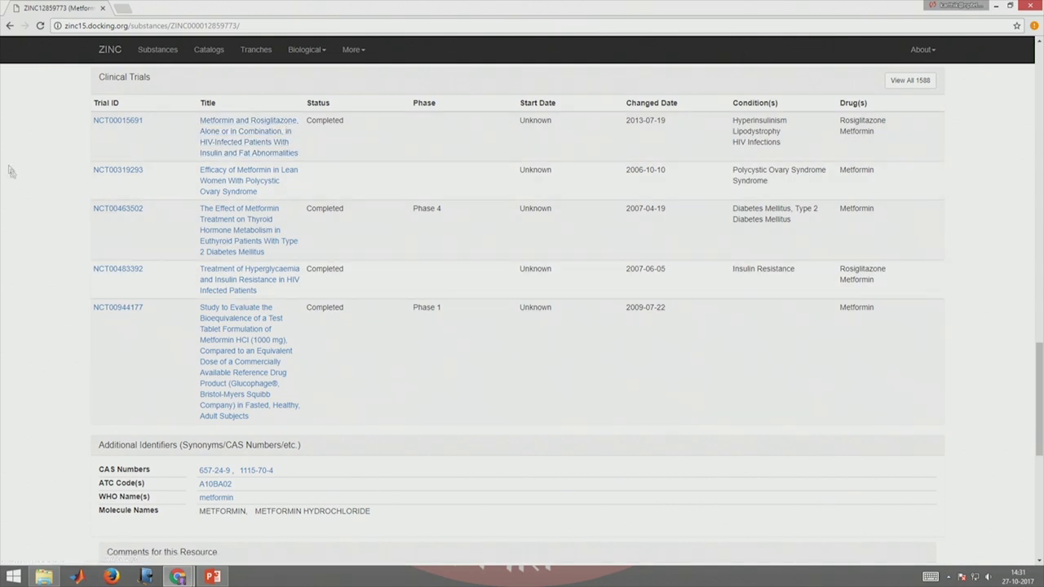
{"action": "scroll", "coordinate": [85, 314], "scroll_direction": "up", "scroll_amount": 10}
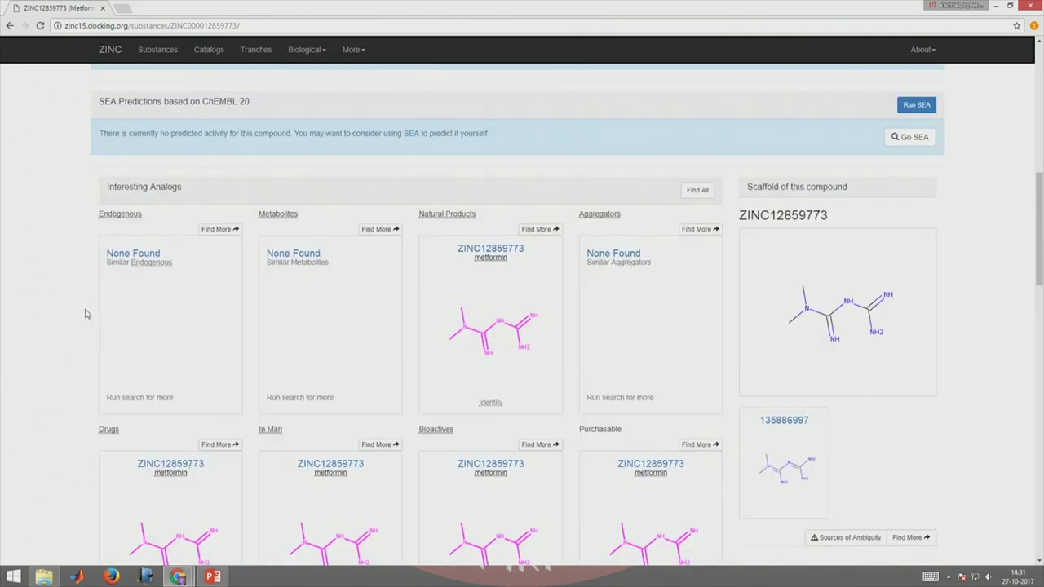
{"action": "scroll", "coordinate": [86, 311], "scroll_direction": "down", "scroll_amount": 5}
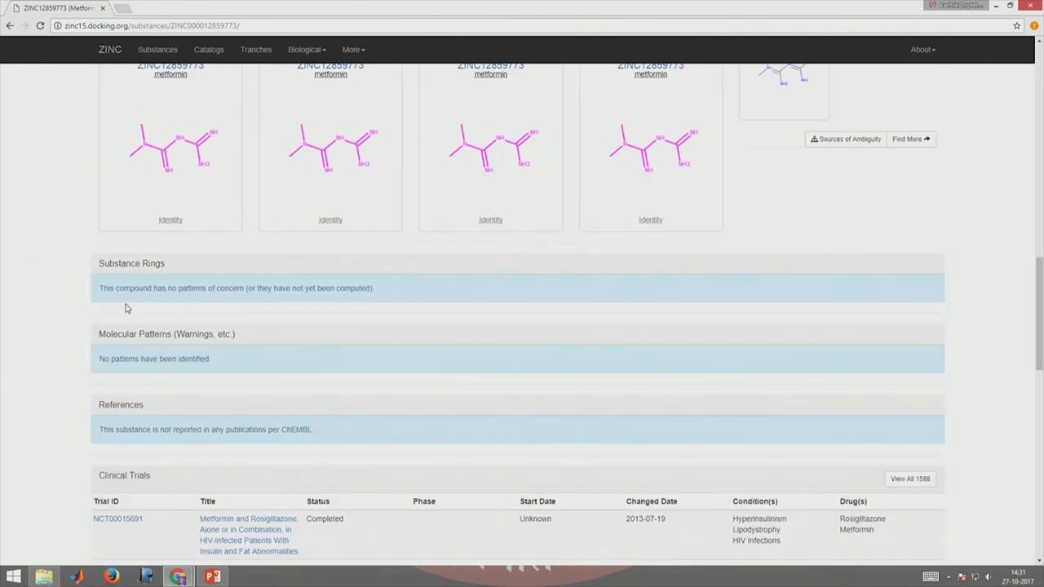
{"action": "scroll", "coordinate": [121, 315], "scroll_direction": "up", "scroll_amount": 3}
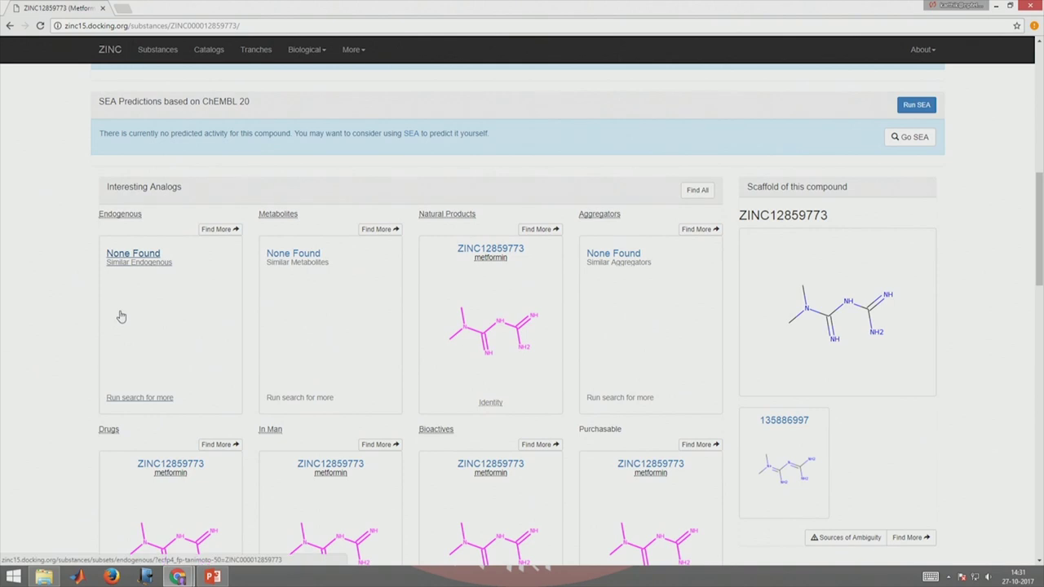
{"action": "scroll", "coordinate": [121, 315], "scroll_direction": "up", "scroll_amount": 6}
{"action": "scroll", "coordinate": [356, 408], "scroll_direction": "down", "scroll_amount": 12}
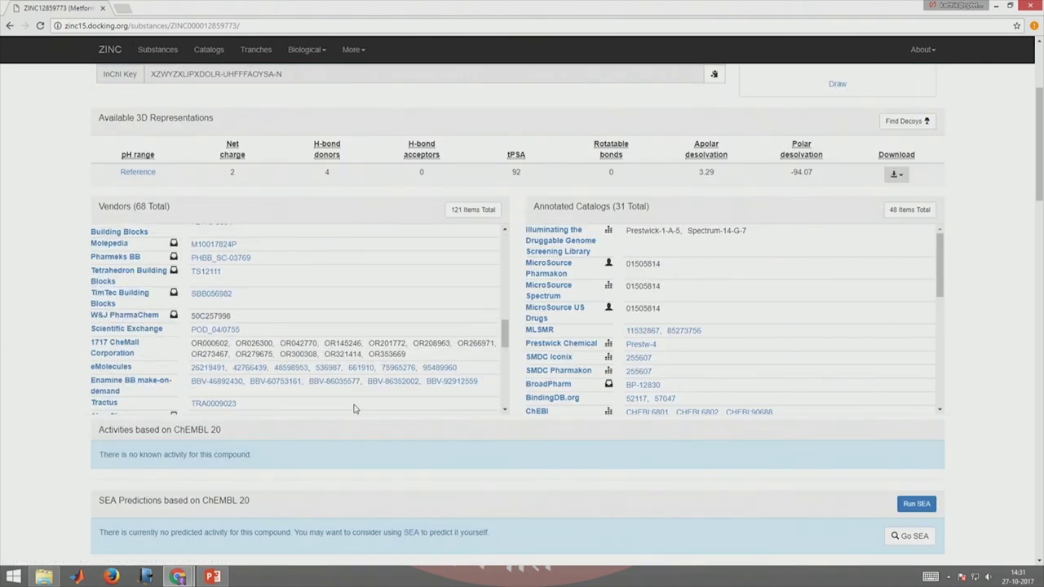
{"action": "scroll", "coordinate": [972, 357], "scroll_direction": "down", "scroll_amount": 20}
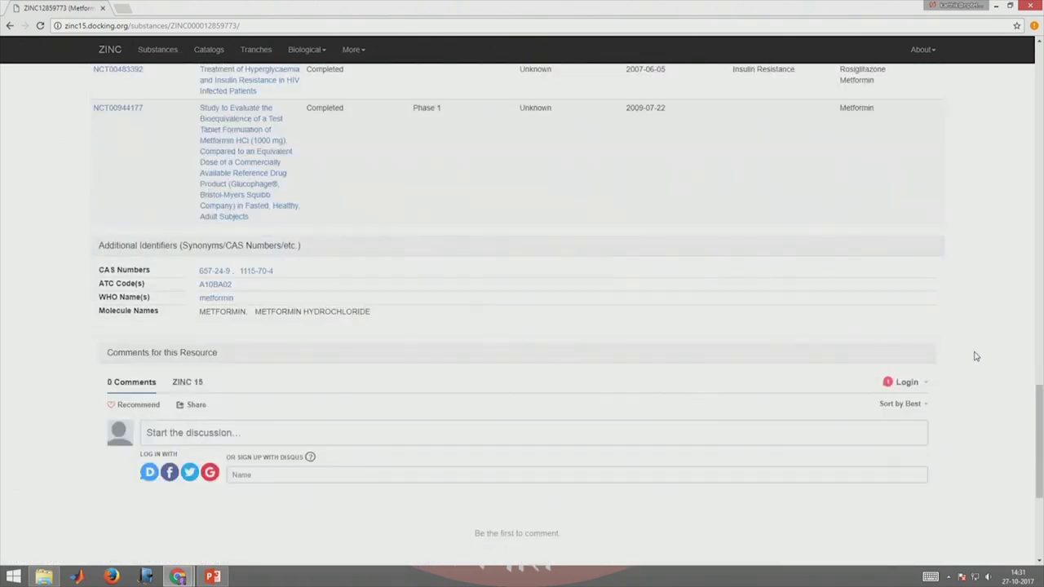
{"action": "scroll", "coordinate": [976, 357], "scroll_direction": "up", "scroll_amount": 15}
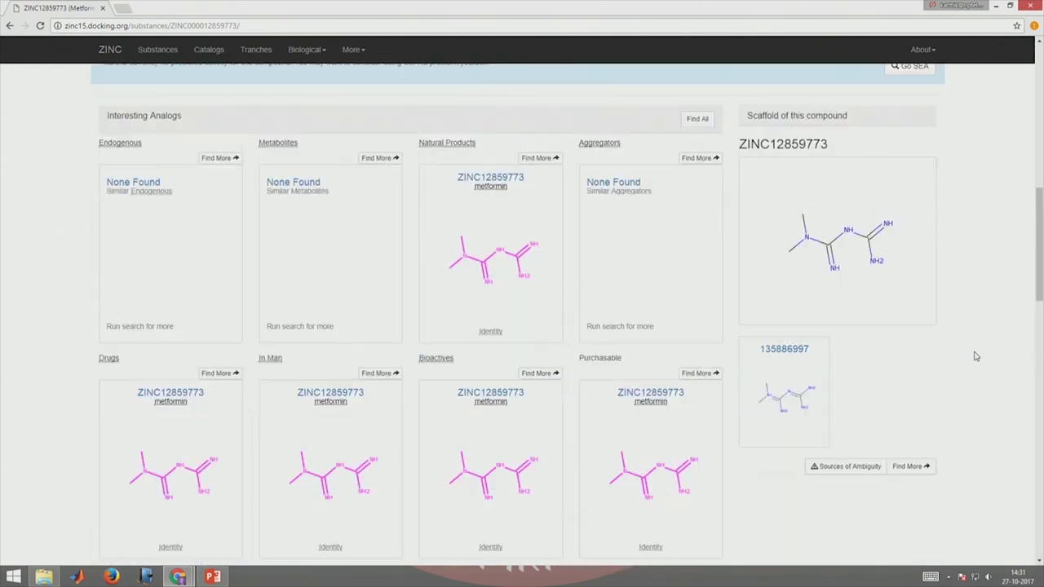
{"action": "scroll", "coordinate": [976, 356], "scroll_direction": "up", "scroll_amount": 3}
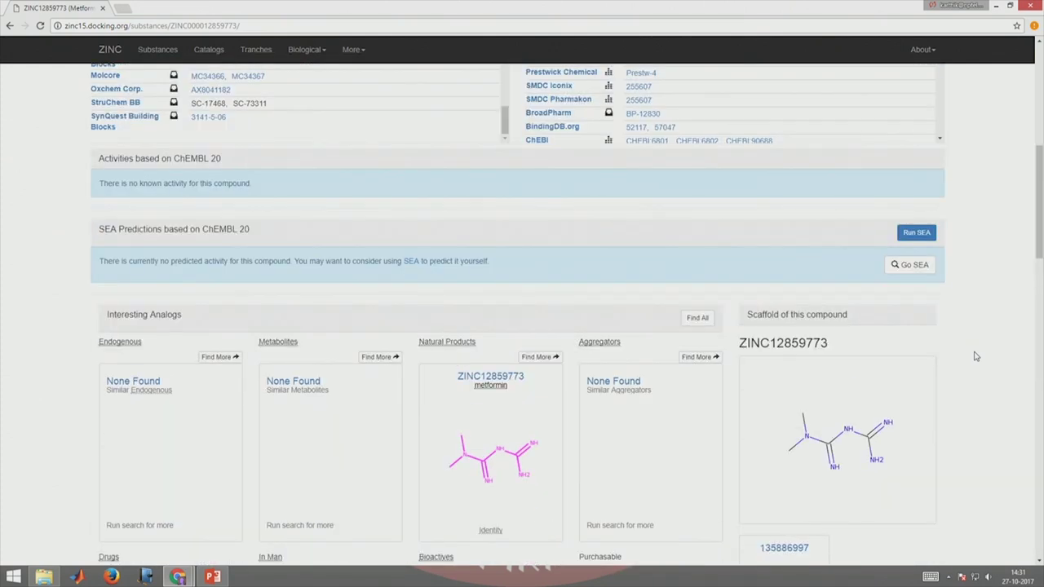
{"action": "left_click", "coordinate": [495, 390]}
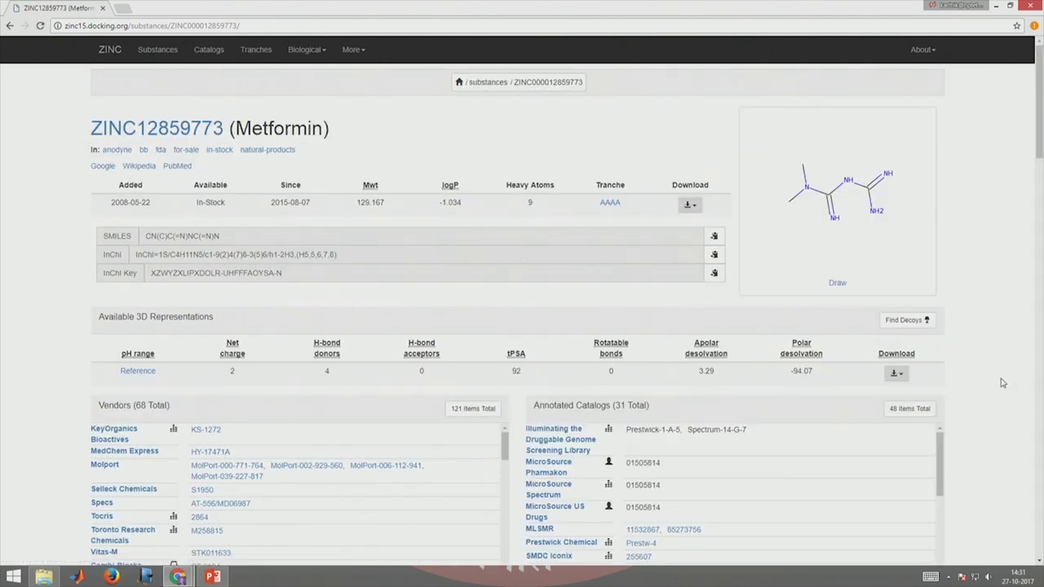
{"action": "scroll", "coordinate": [1003, 383], "scroll_direction": "down", "scroll_amount": 10}
{"action": "scroll", "coordinate": [1002, 382], "scroll_direction": "down", "scroll_amount": 10}
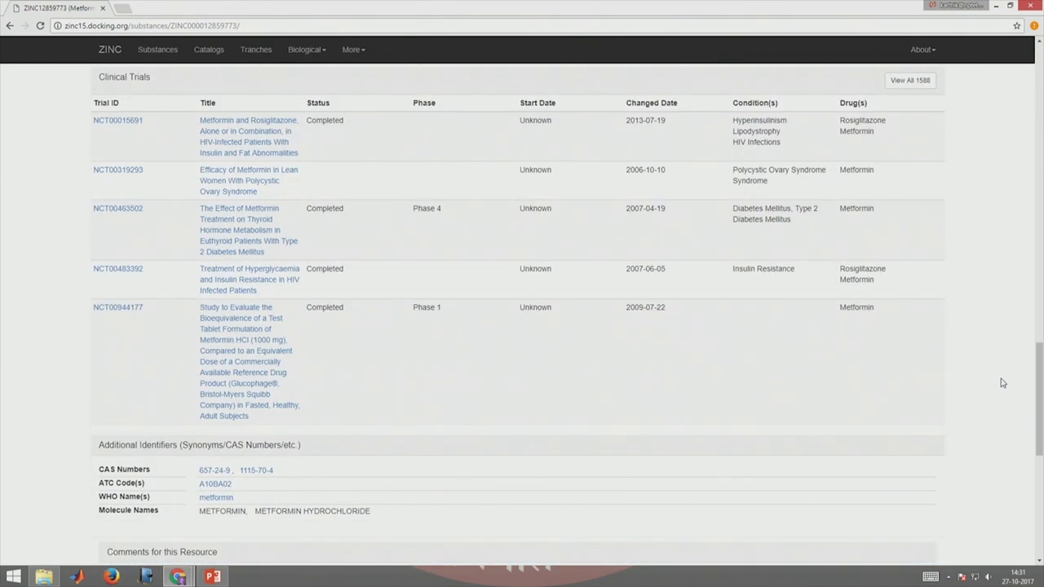
{"action": "scroll", "coordinate": [1003, 383], "scroll_direction": "down", "scroll_amount": 5}
{"action": "scroll", "coordinate": [1003, 382], "scroll_direction": "up", "scroll_amount": 20}
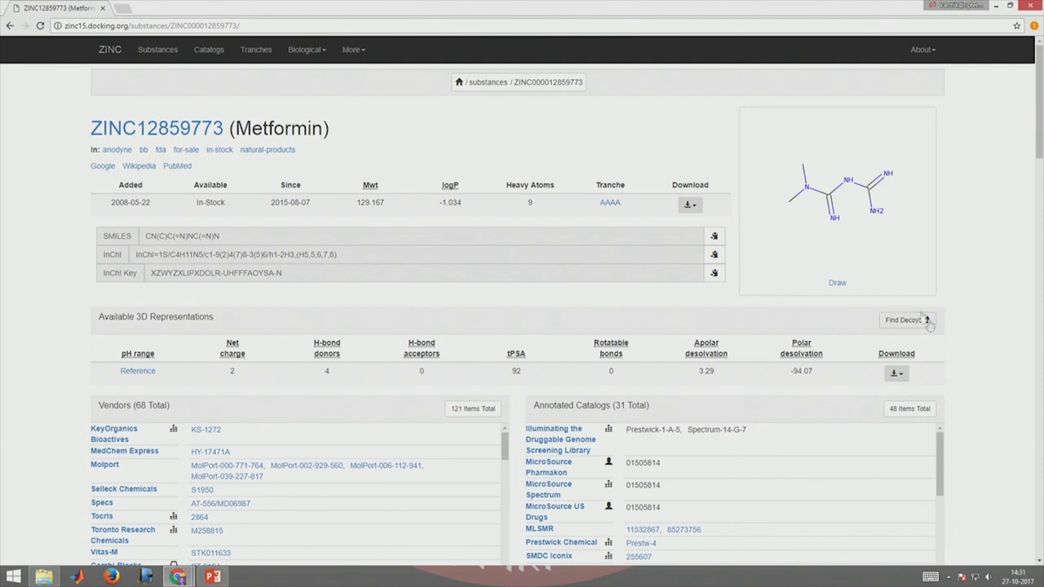
Return to the Substances page and draw a benzene ring in the molecular editor.
{"action": "left_click", "coordinate": [9, 26]}
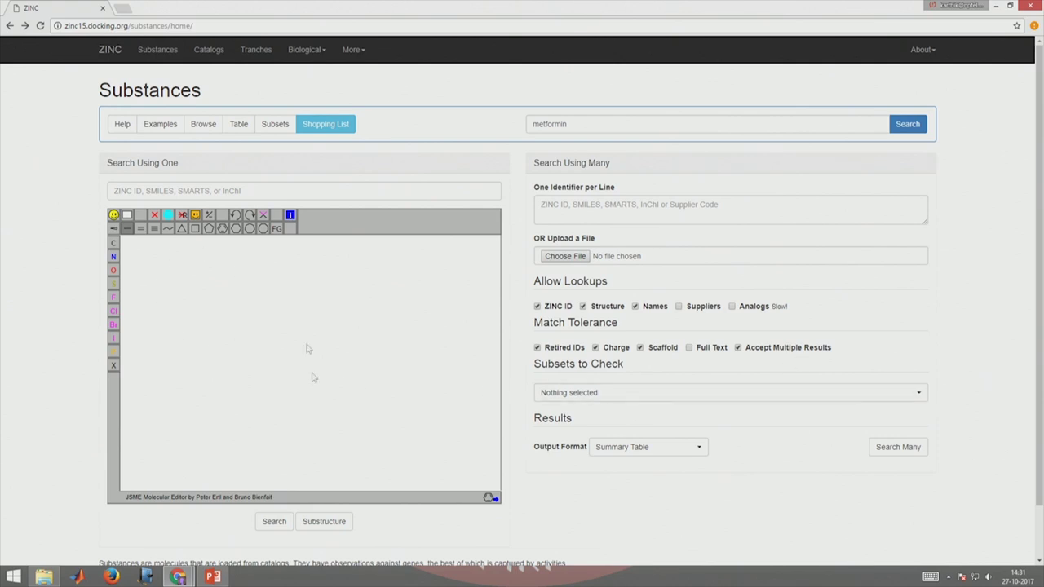
{"action": "left_click", "coordinate": [223, 229]}
{"action": "left_click", "coordinate": [237, 319]}
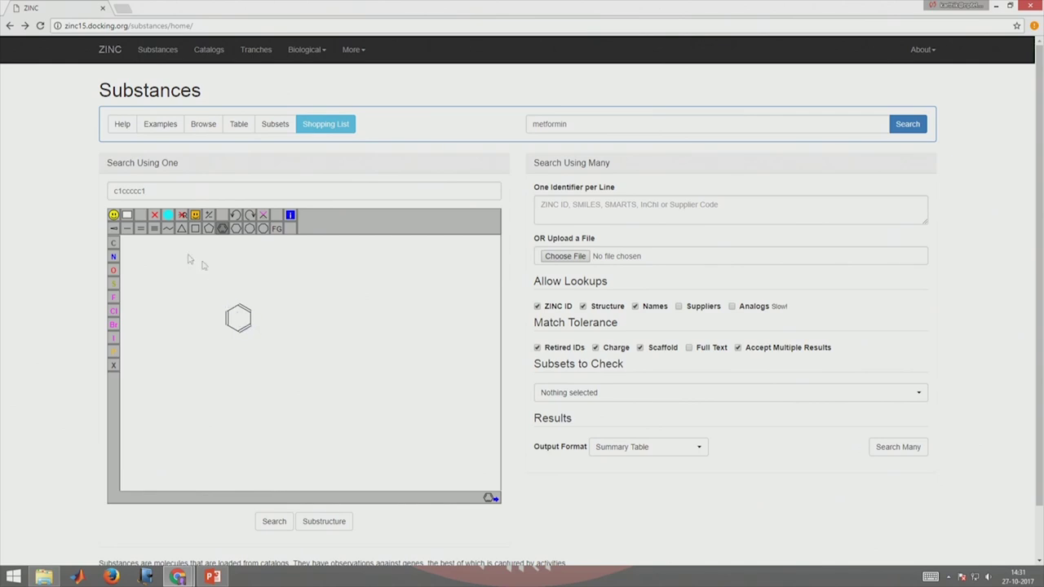
Attach a hydroxyl group to the benzene ring with a single bond.
{"action": "left_click", "coordinate": [127, 229]}
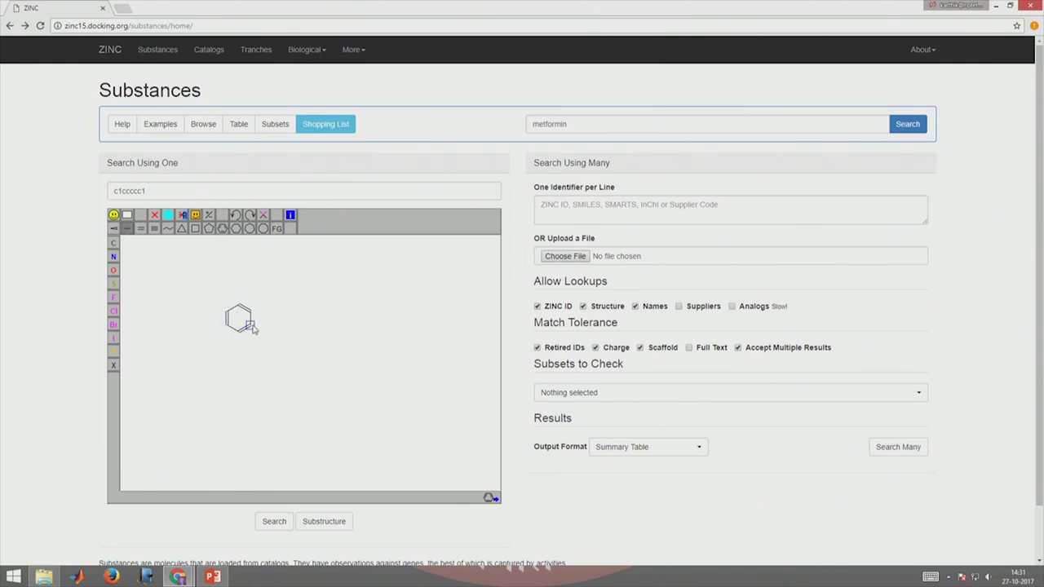
{"action": "left_click", "coordinate": [251, 326]}
{"action": "left_click", "coordinate": [114, 270]}
{"action": "left_click", "coordinate": [261, 330]}
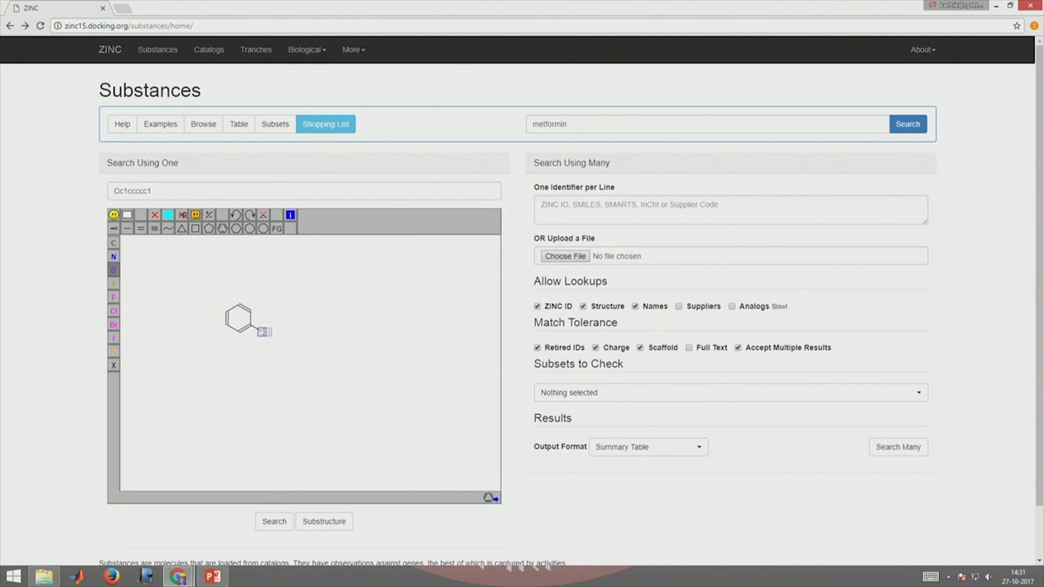
Add a methyl group to the ring opposite the hydroxyl and run a substructure search with the drawn molecule.
{"action": "left_click", "coordinate": [128, 228]}
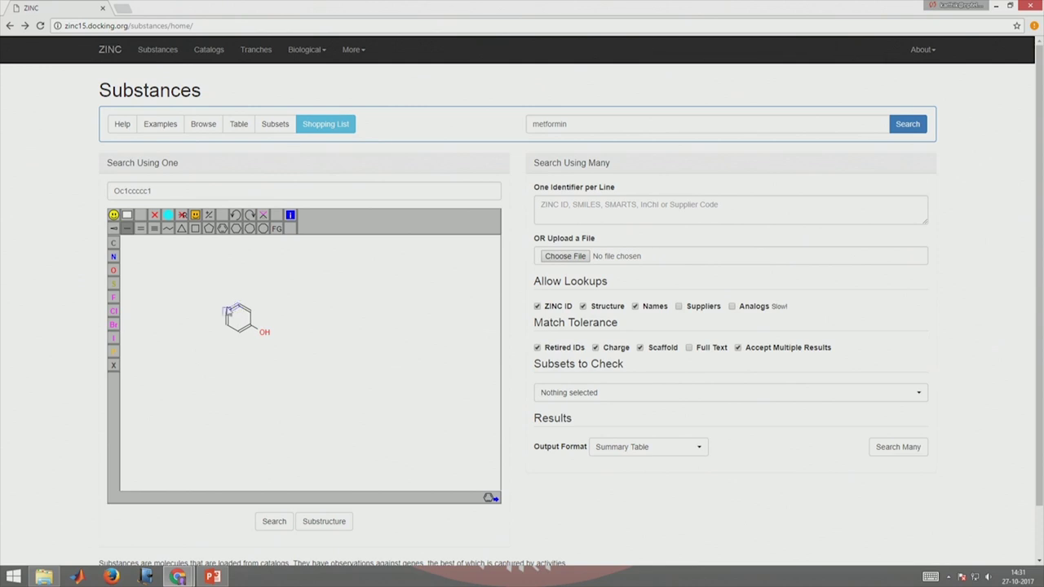
{"action": "left_click", "coordinate": [226, 311]}
{"action": "scroll", "coordinate": [372, 531], "scroll_direction": "down", "scroll_amount": 1}
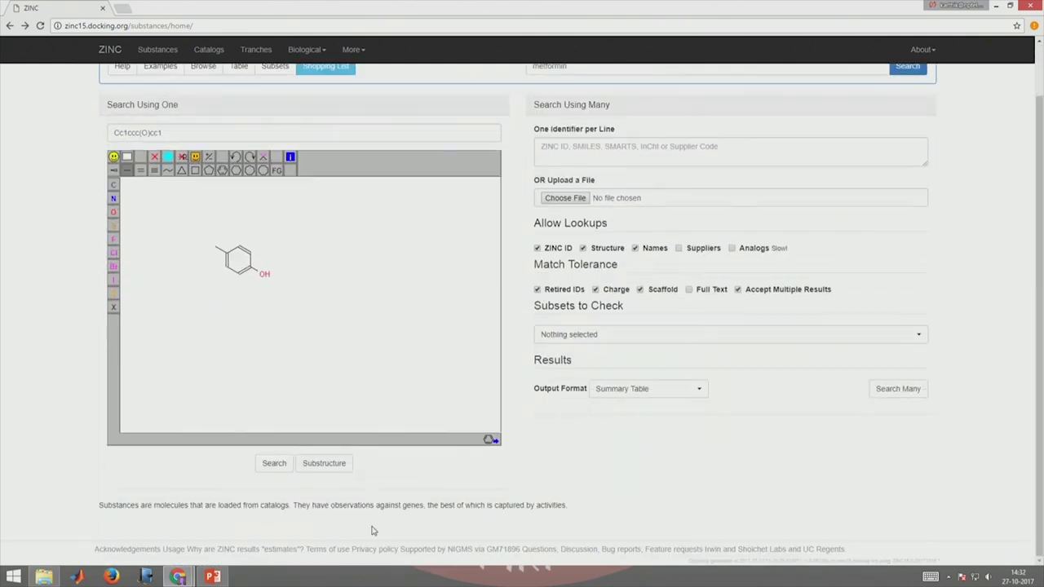
{"action": "left_click", "coordinate": [329, 465]}
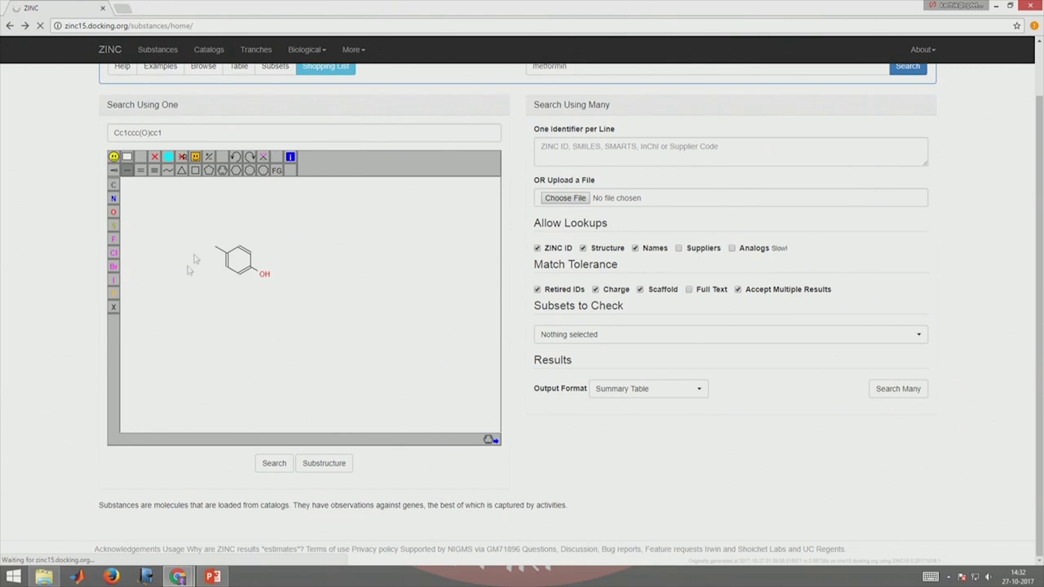
{"action": "scroll", "coordinate": [575, 307], "scroll_direction": "up", "scroll_amount": 1}
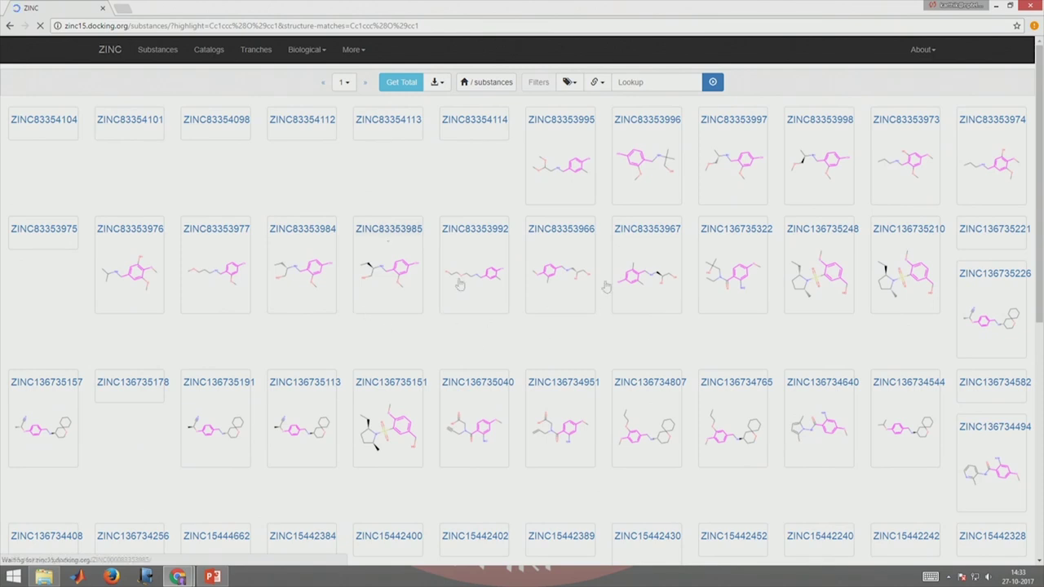
Browse the compounds matching the substructure and open the entry ZINC83353984.
{"action": "scroll", "coordinate": [456, 319], "scroll_direction": "down", "scroll_amount": 5}
{"action": "scroll", "coordinate": [456, 319], "scroll_direction": "down", "scroll_amount": 3}
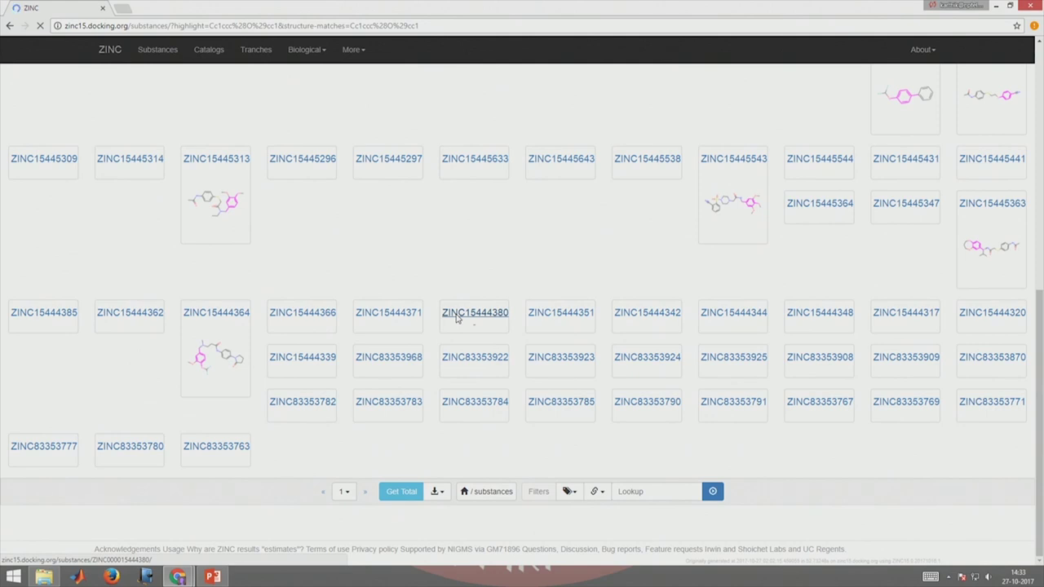
{"action": "left_click", "coordinate": [346, 496]}
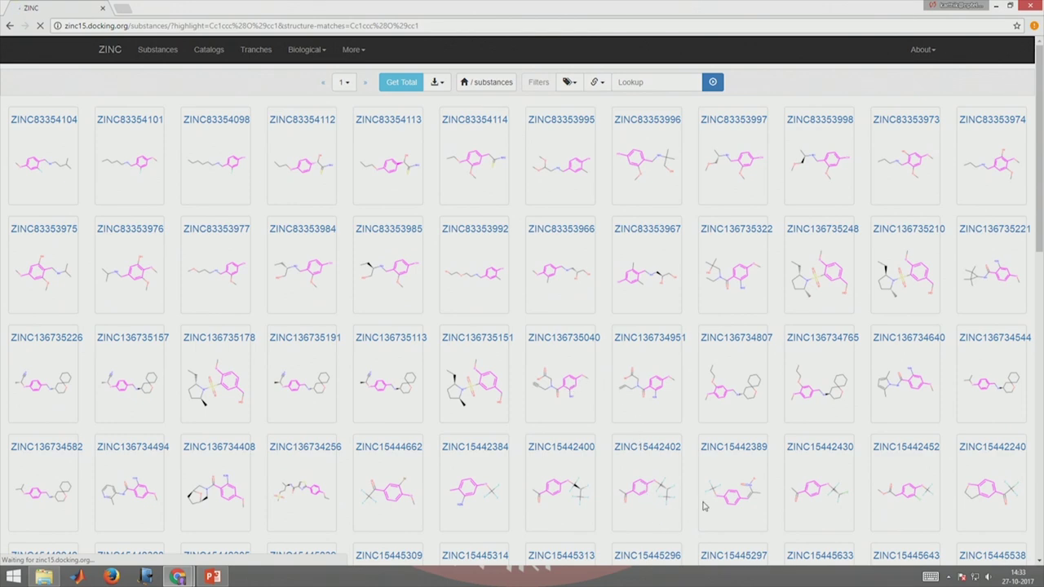
{"action": "scroll", "coordinate": [703, 507], "scroll_direction": "down", "scroll_amount": 15}
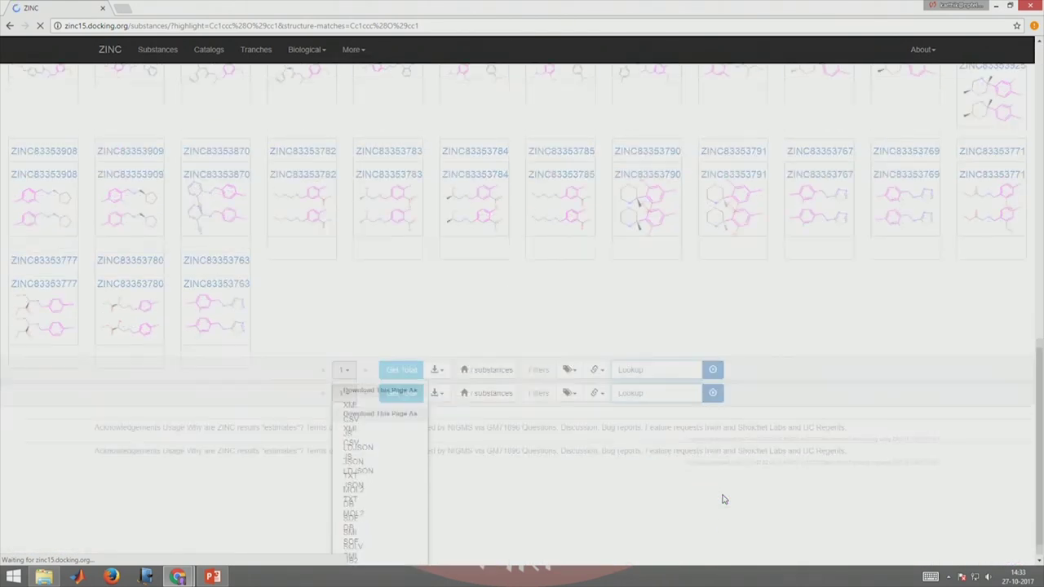
{"action": "scroll", "coordinate": [722, 499], "scroll_direction": "up", "scroll_amount": 2}
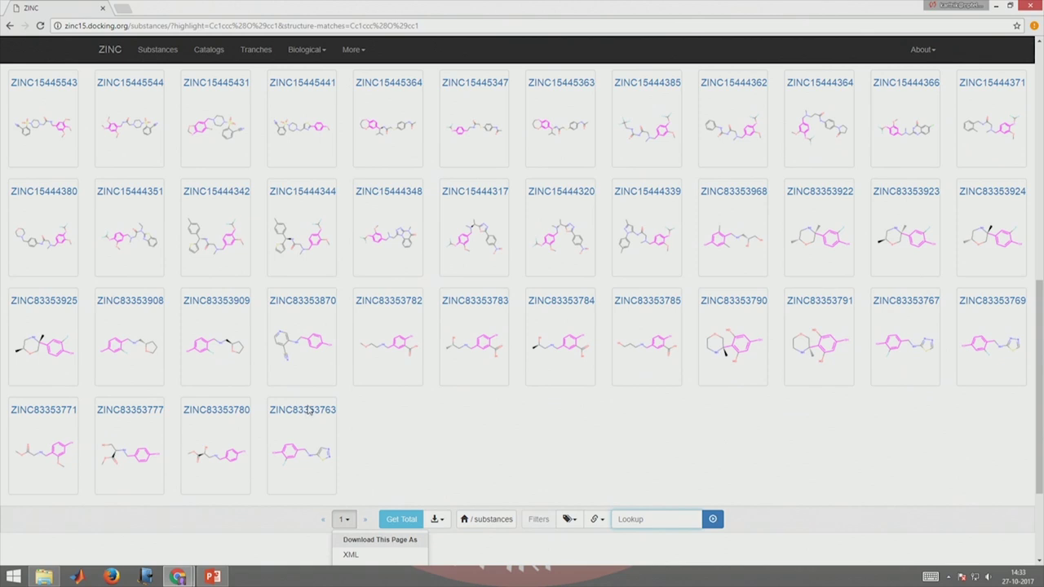
{"action": "scroll", "coordinate": [331, 419], "scroll_direction": "up", "scroll_amount": 10}
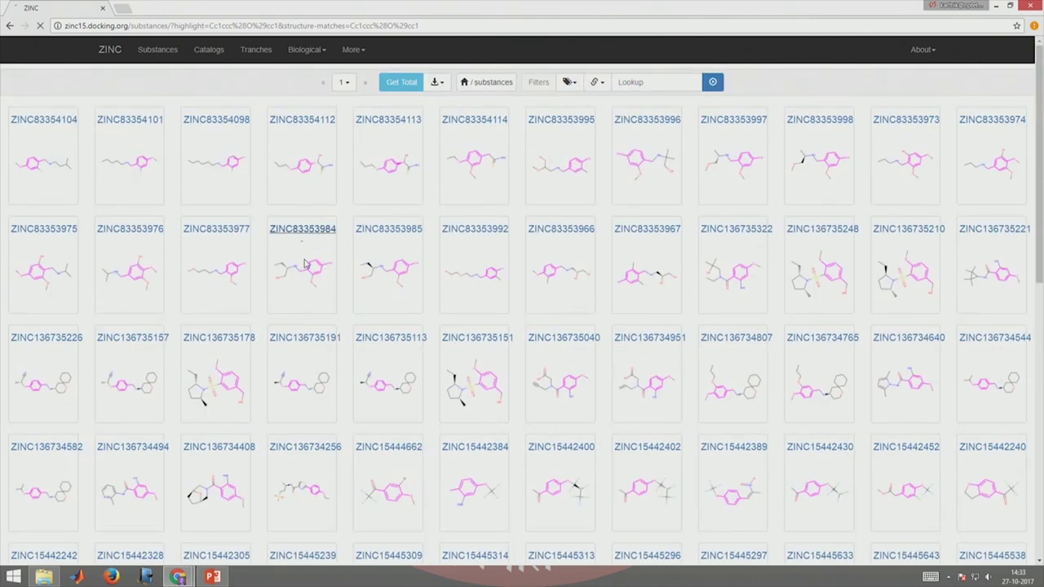
{"action": "left_click", "coordinate": [305, 263]}
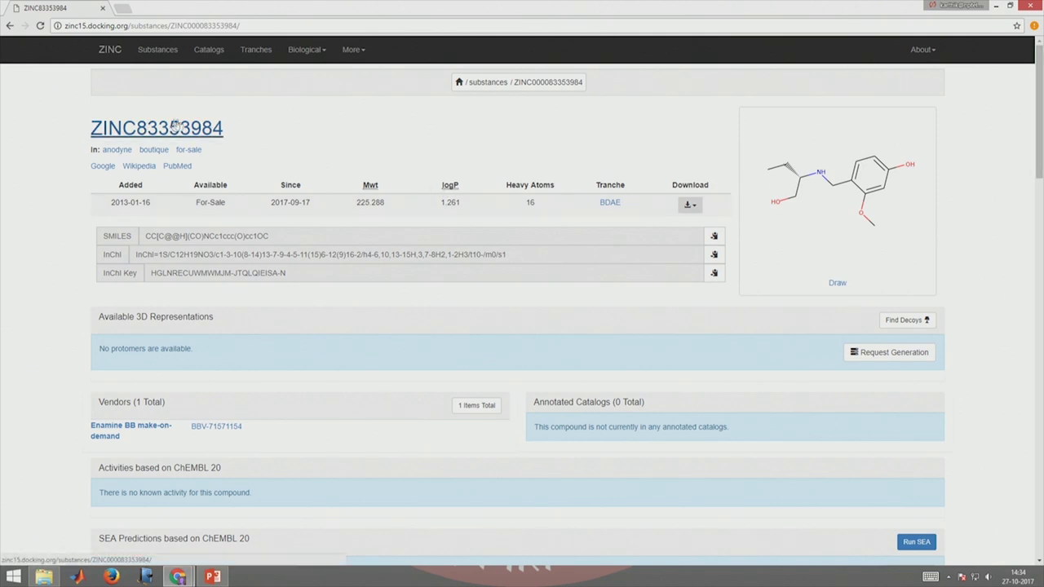
Examine the compound's vendors, activities, SEA predictions, interesting analogs, scaffold, rings, molecular patterns, references and clinical trials.
{"action": "scroll", "coordinate": [389, 298], "scroll_direction": "down", "scroll_amount": 5}
{"action": "scroll", "coordinate": [387, 303], "scroll_direction": "down", "scroll_amount": 5}
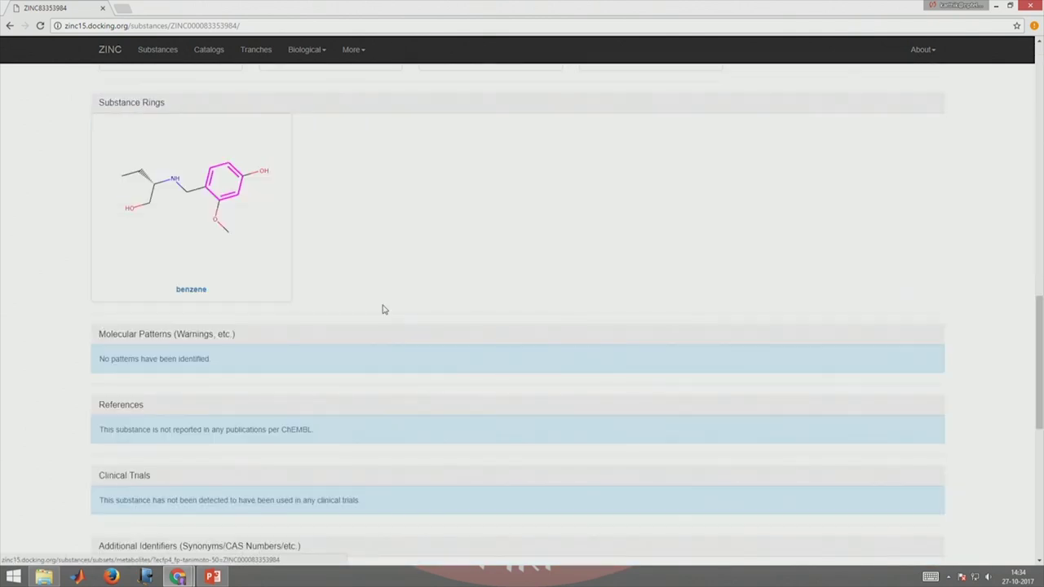
{"action": "scroll", "coordinate": [383, 307], "scroll_direction": "up", "scroll_amount": 10}
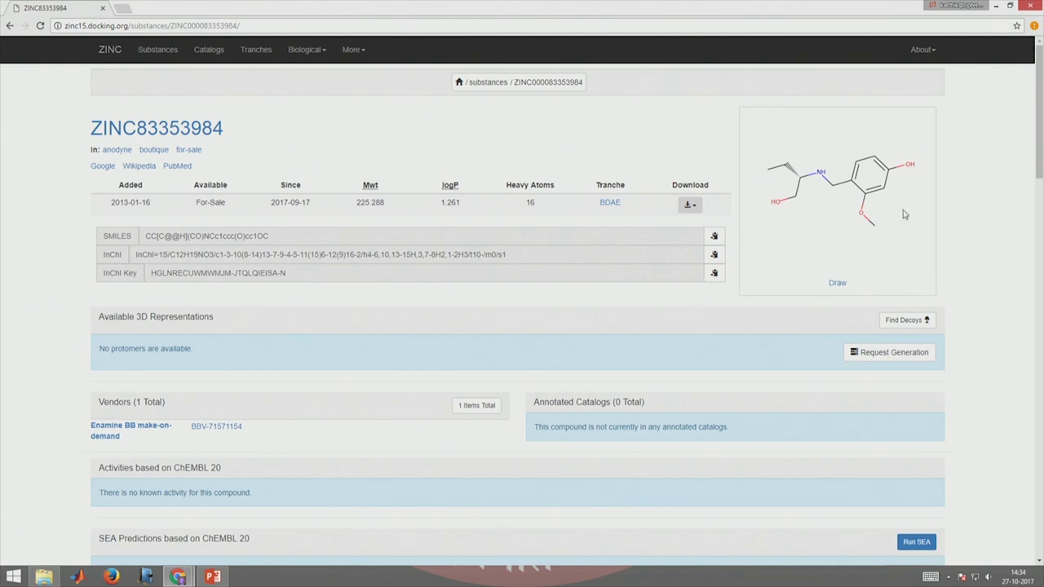
{"action": "scroll", "coordinate": [903, 215], "scroll_direction": "down", "scroll_amount": 2}
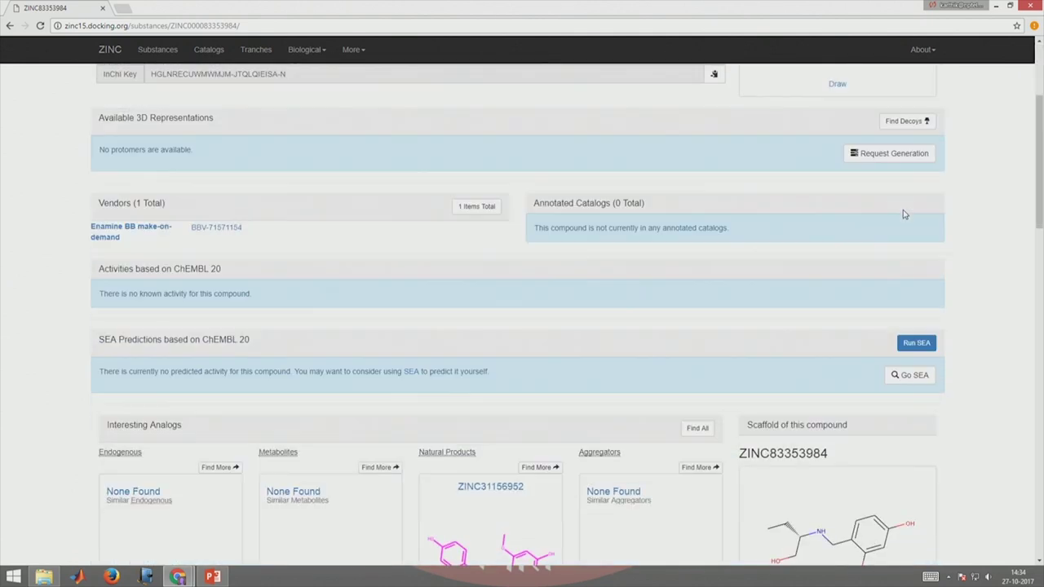
{"action": "scroll", "coordinate": [903, 215], "scroll_direction": "down", "scroll_amount": 6}
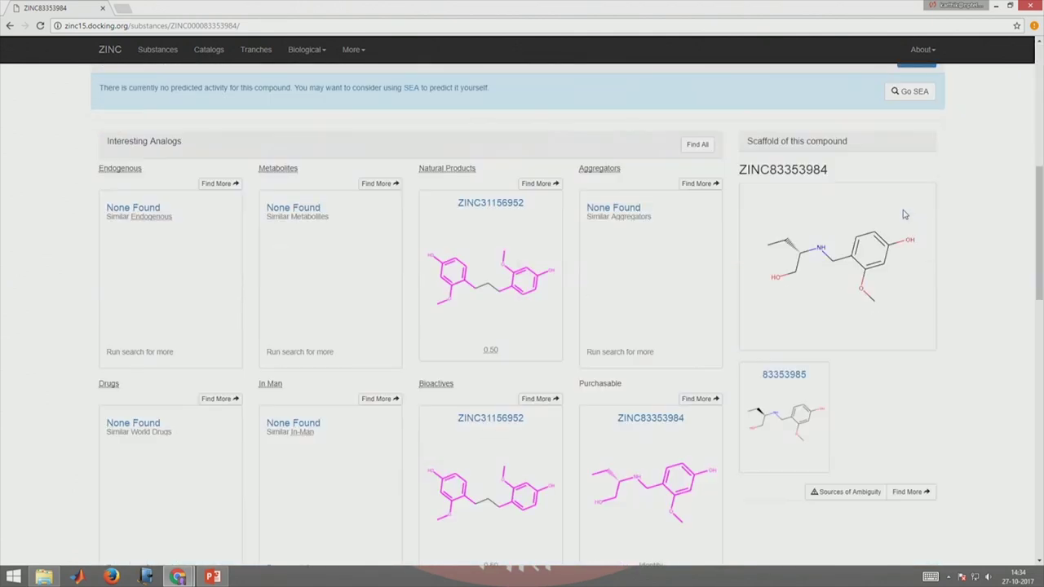
{"action": "scroll", "coordinate": [903, 214], "scroll_direction": "up", "scroll_amount": 4}
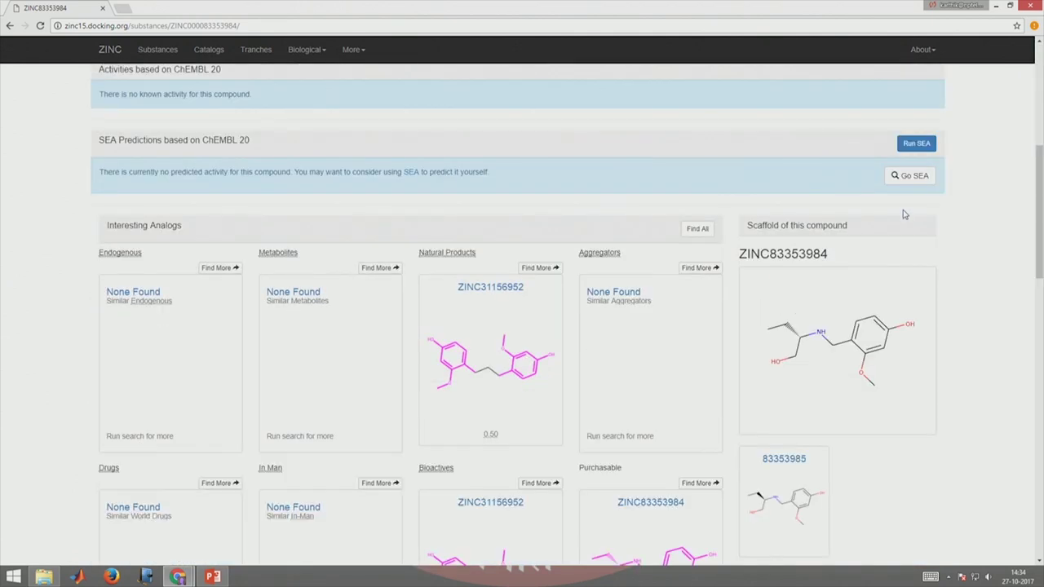
{"action": "scroll", "coordinate": [903, 214], "scroll_direction": "up", "scroll_amount": 4}
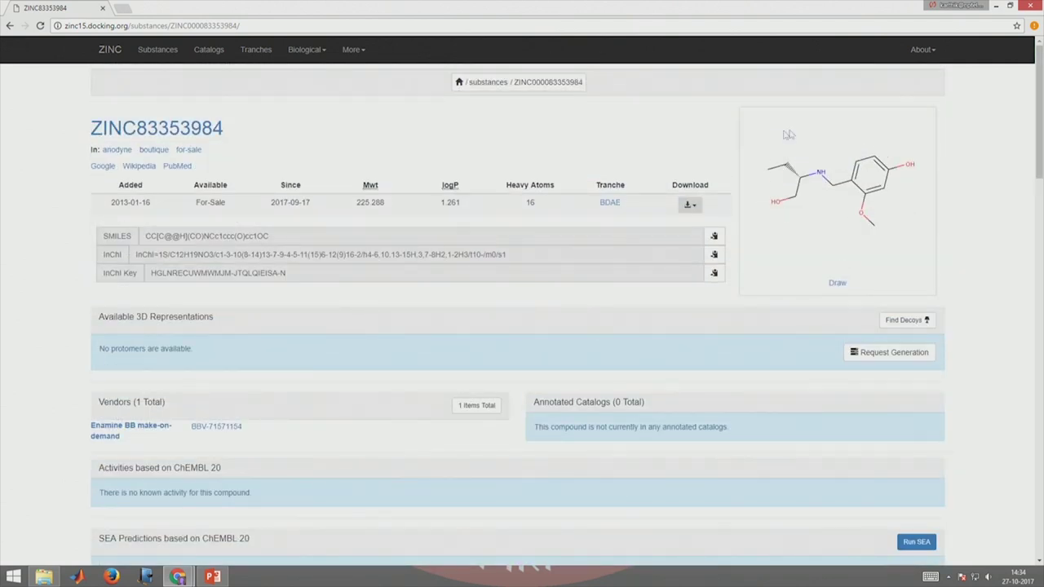
Leave the compound entry and search results and reload the Substances page with an empty search form.
{"action": "left_click", "coordinate": [10, 26]}
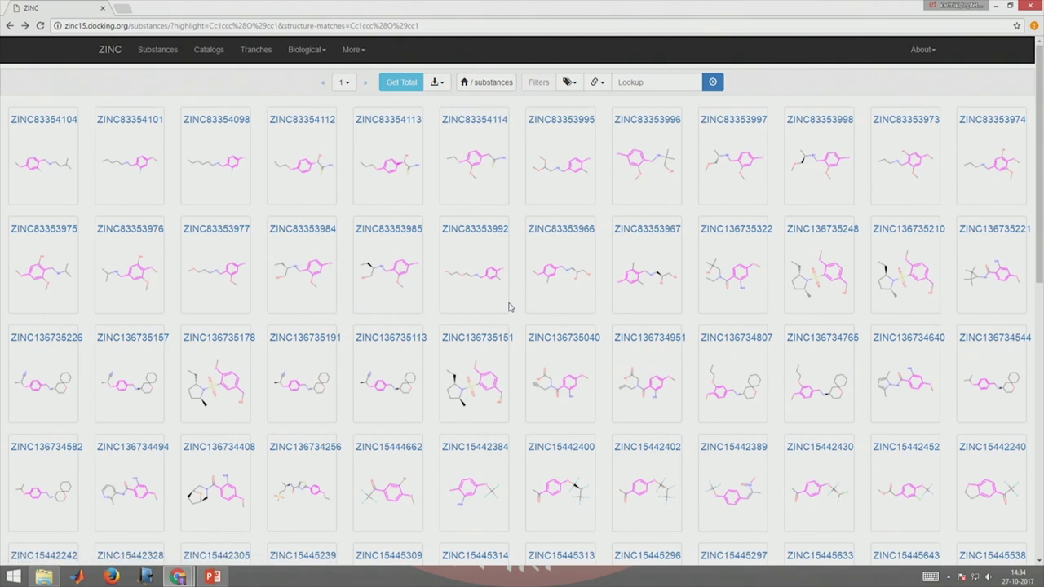
{"action": "left_click", "coordinate": [9, 26]}
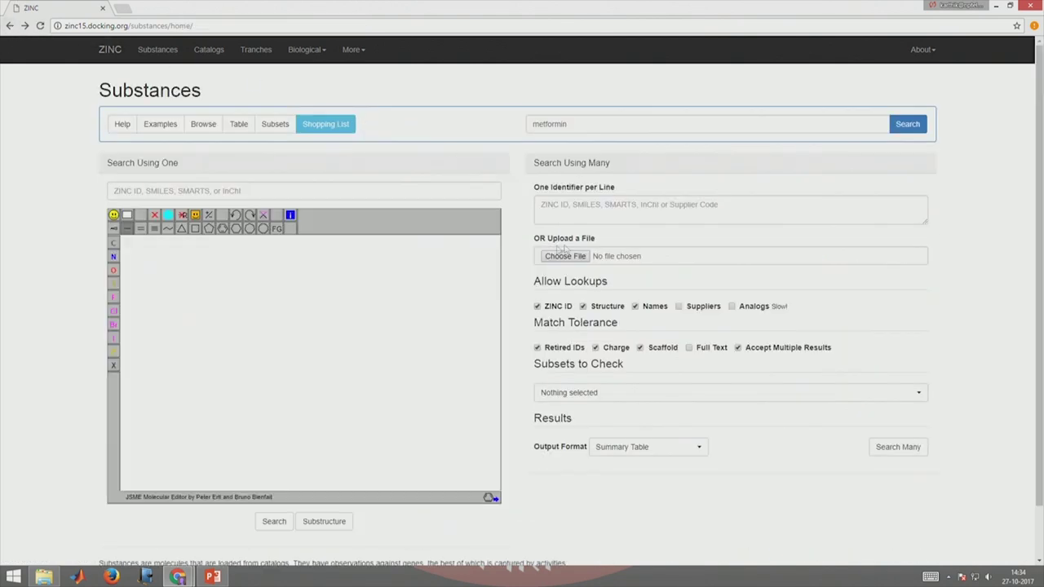
{"action": "left_click", "coordinate": [161, 53]}
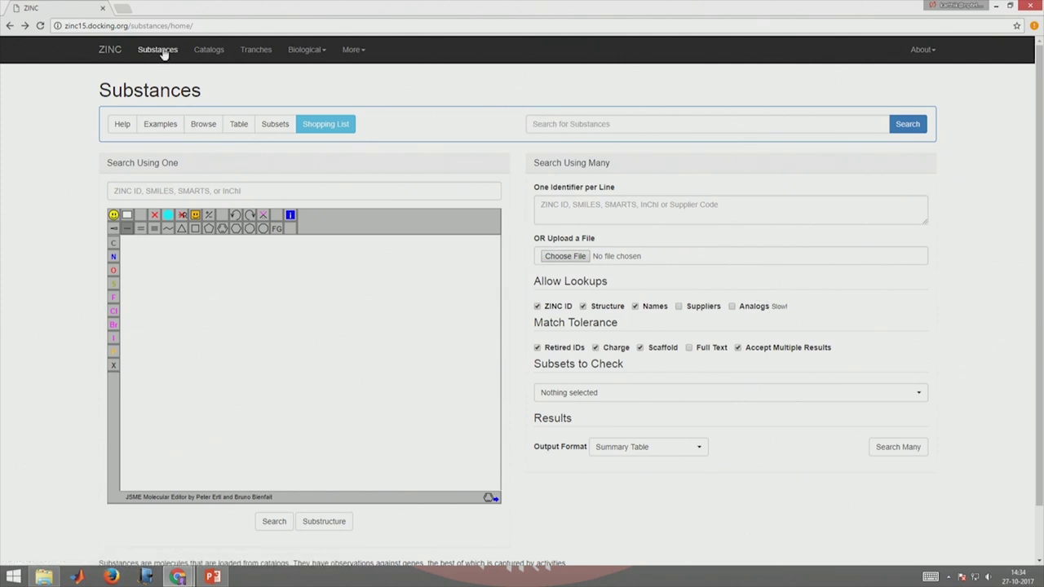
{"action": "left_click", "coordinate": [164, 52]}
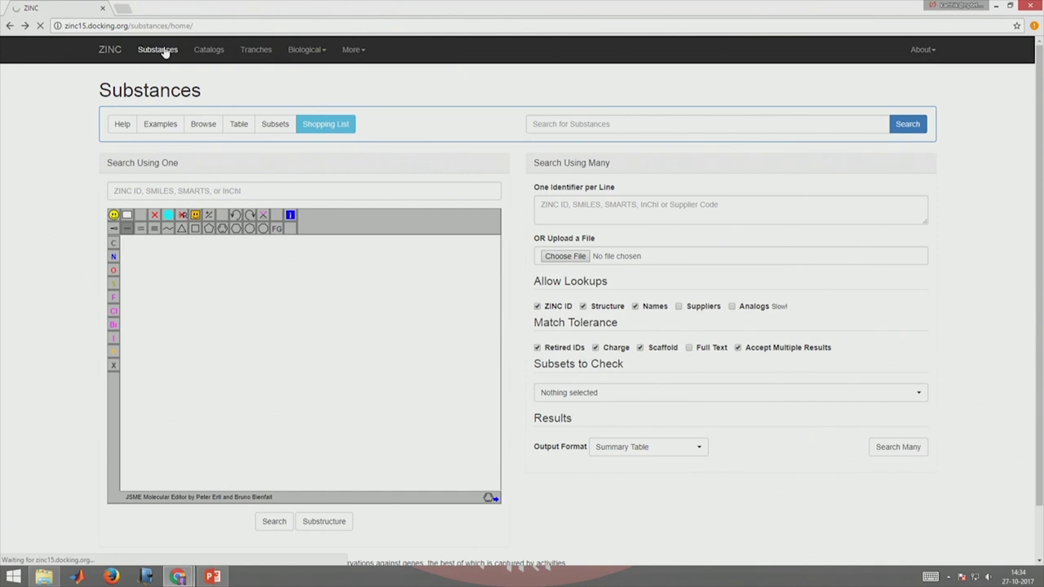
{"action": "scroll", "coordinate": [194, 214], "scroll_direction": "down", "scroll_amount": 2}
{"action": "scroll", "coordinate": [194, 214], "scroll_direction": "up", "scroll_amount": 2}
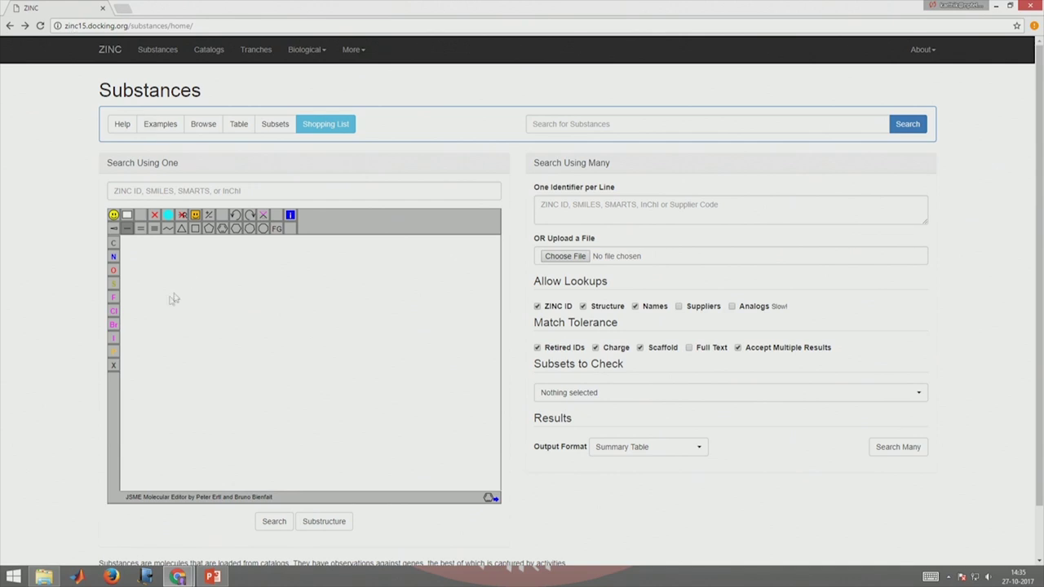
Search the web for "drugdb" and open the DrugBank website from the results.
{"action": "double_click", "coordinate": [71, 27]}
{"action": "type", "text": "drugdb"}
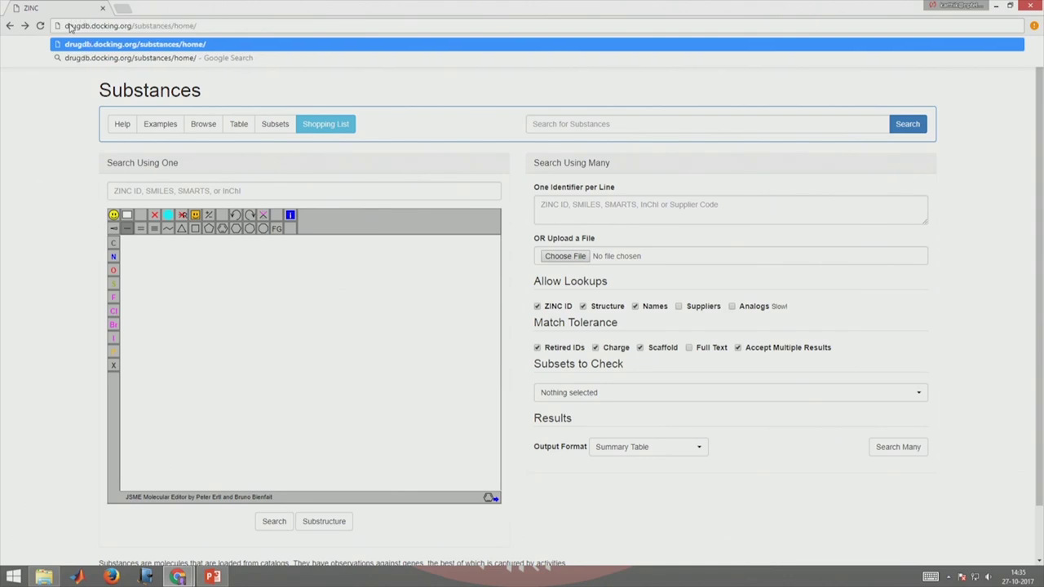
{"action": "key", "text": "Delete"}
{"action": "key", "text": "Delete"}
{"action": "key", "text": "Delete"}
{"action": "key", "text": "Delete"}
{"action": "key", "text": "Delete"}
{"action": "key", "text": "Delete"}
{"action": "key", "text": "Delete"}
{"action": "key", "text": "Delete"}
{"action": "key", "text": "Delete"}
{"action": "key", "text": "Delete"}
{"action": "key", "text": "Delete"}
{"action": "key", "text": "Delete"}
{"action": "key", "text": "Delete"}
{"action": "key", "text": "Delete"}
{"action": "key", "text": "Delete"}
{"action": "key", "text": "Delete"}
{"action": "key", "text": "Delete"}
{"action": "key", "text": "Delete"}
{"action": "key", "text": "Delete"}
{"action": "key", "text": "Delete"}
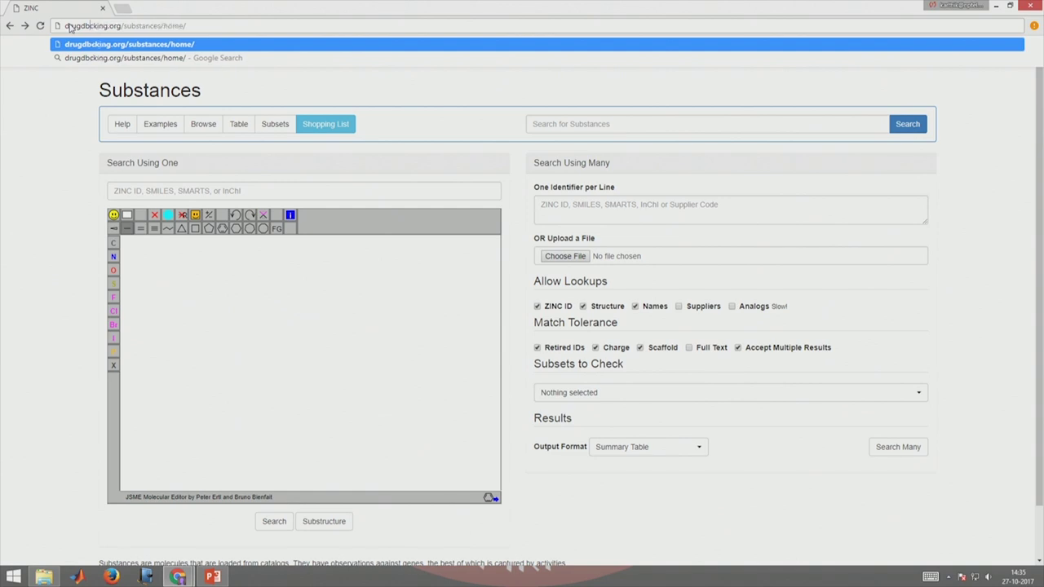
{"action": "key", "text": "Return"}
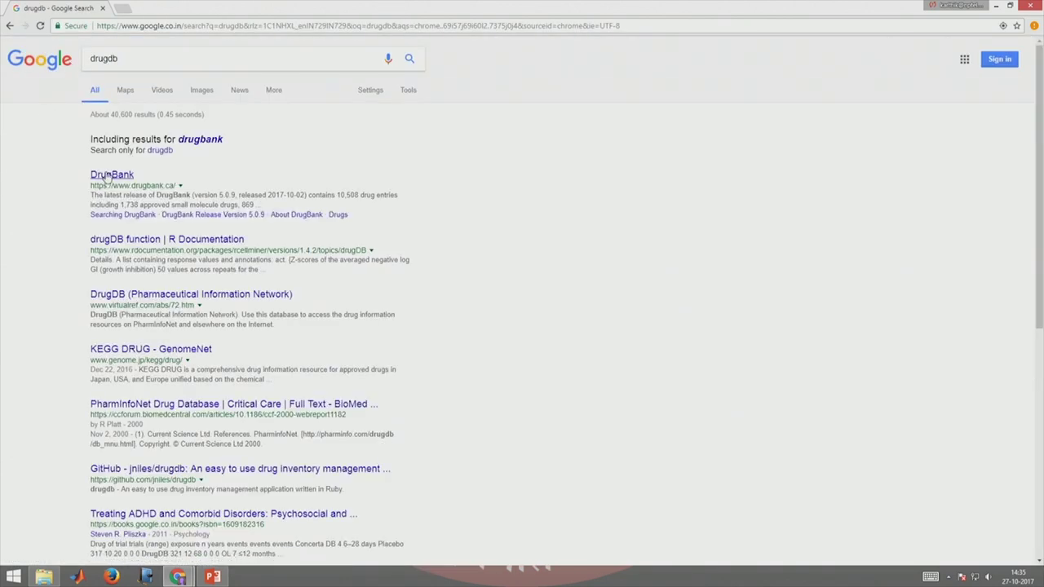
{"action": "left_click", "coordinate": [112, 174]}
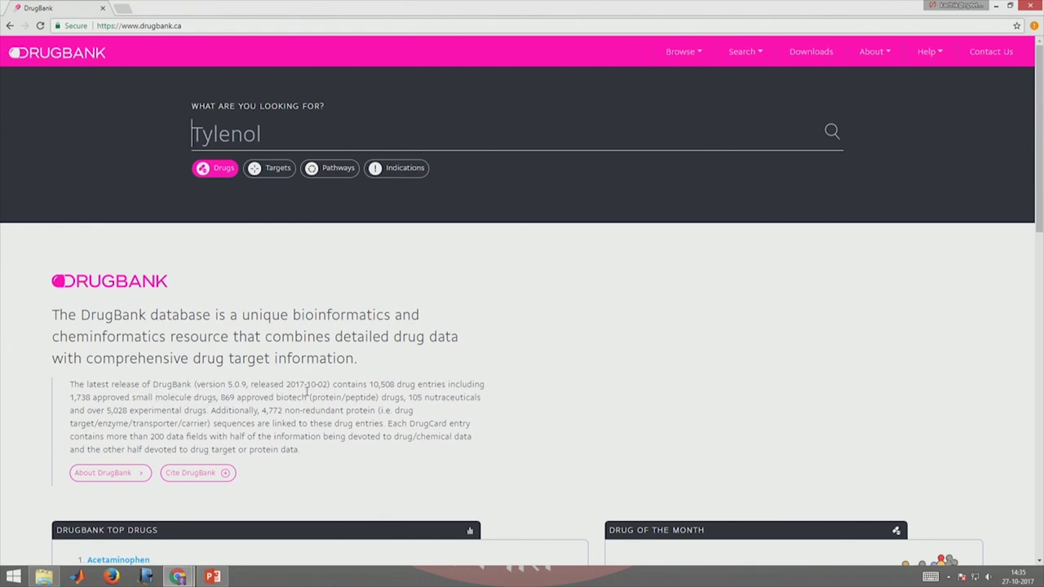
Look over the DrugBank home page, including its database description, top drugs, drug of the month and recent news.
{"action": "scroll", "coordinate": [476, 433], "scroll_direction": "down", "scroll_amount": 8}
{"action": "scroll", "coordinate": [475, 433], "scroll_direction": "up", "scroll_amount": 8}
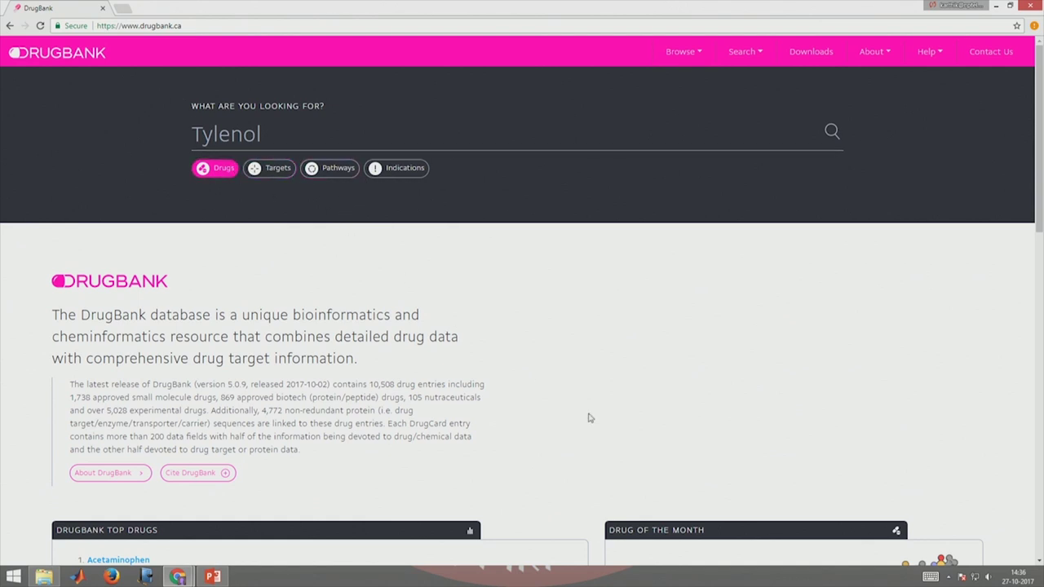
{"action": "scroll", "coordinate": [583, 446], "scroll_direction": "down", "scroll_amount": 5}
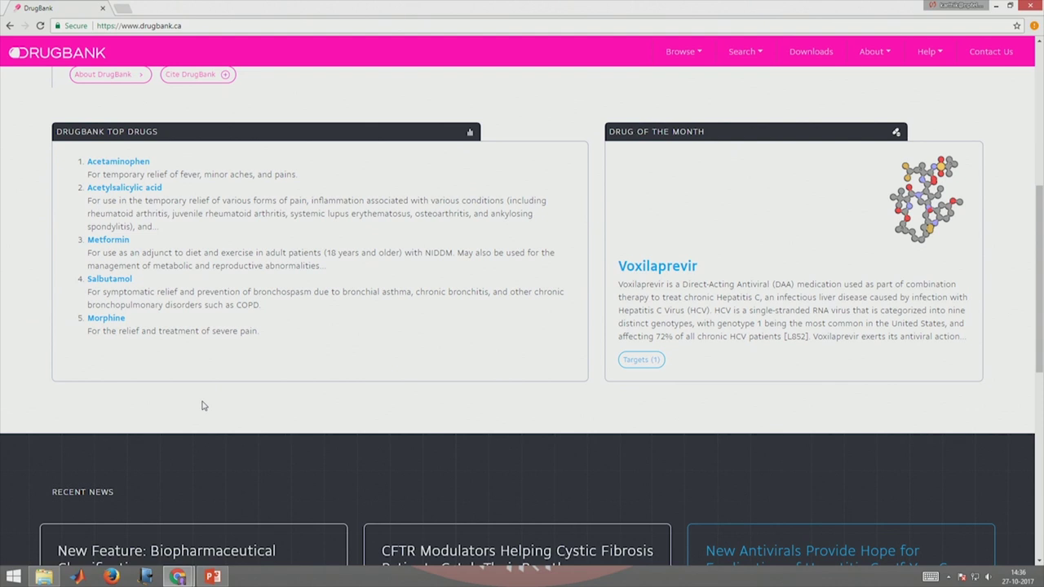
{"action": "scroll", "coordinate": [269, 326], "scroll_direction": "up", "scroll_amount": 5}
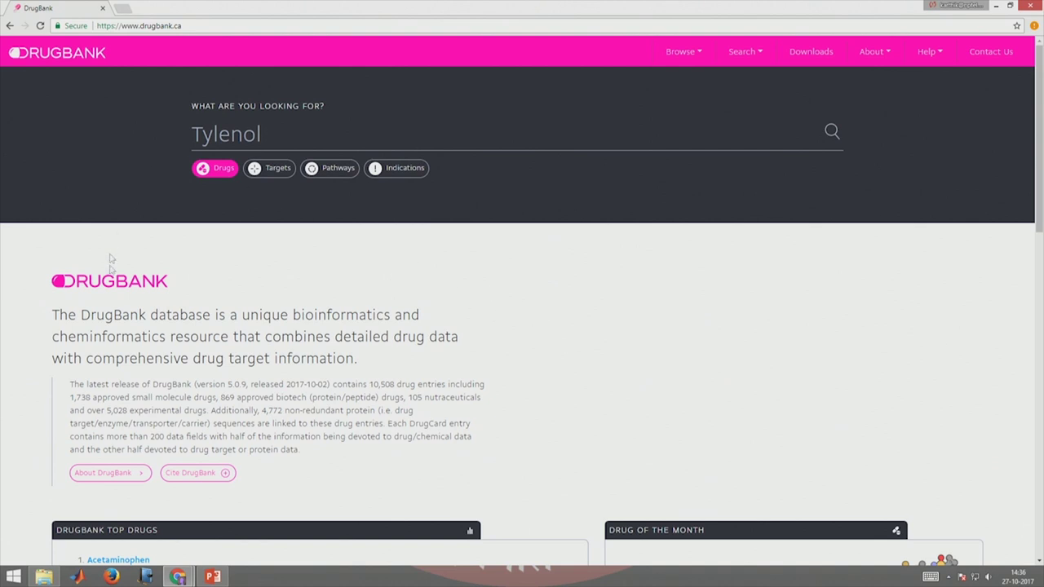
{"action": "scroll", "coordinate": [465, 344], "scroll_direction": "down", "scroll_amount": 3}
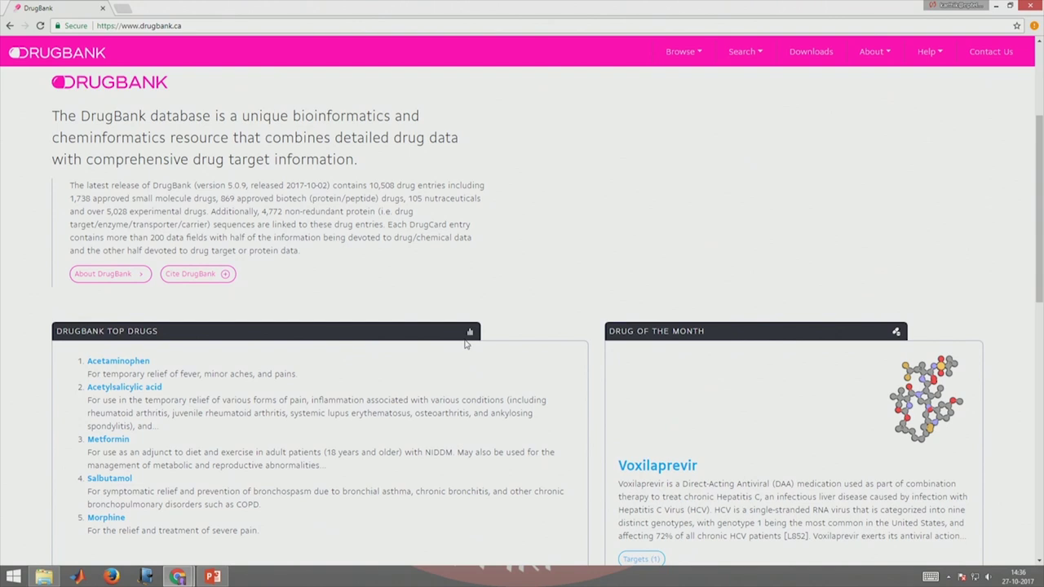
{"action": "scroll", "coordinate": [465, 343], "scroll_direction": "down", "scroll_amount": 6}
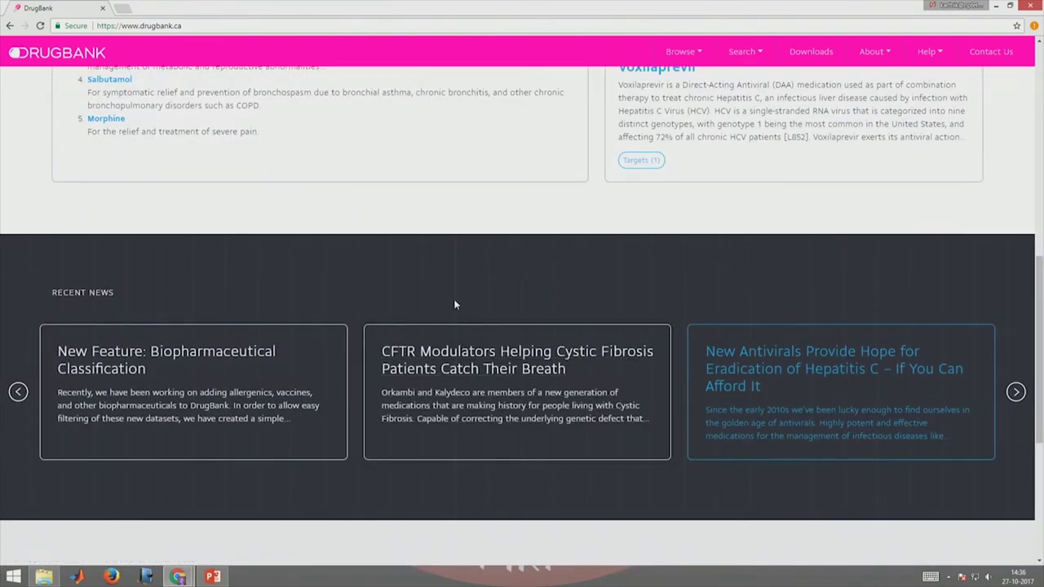
{"action": "scroll", "coordinate": [455, 304], "scroll_direction": "up", "scroll_amount": 9}
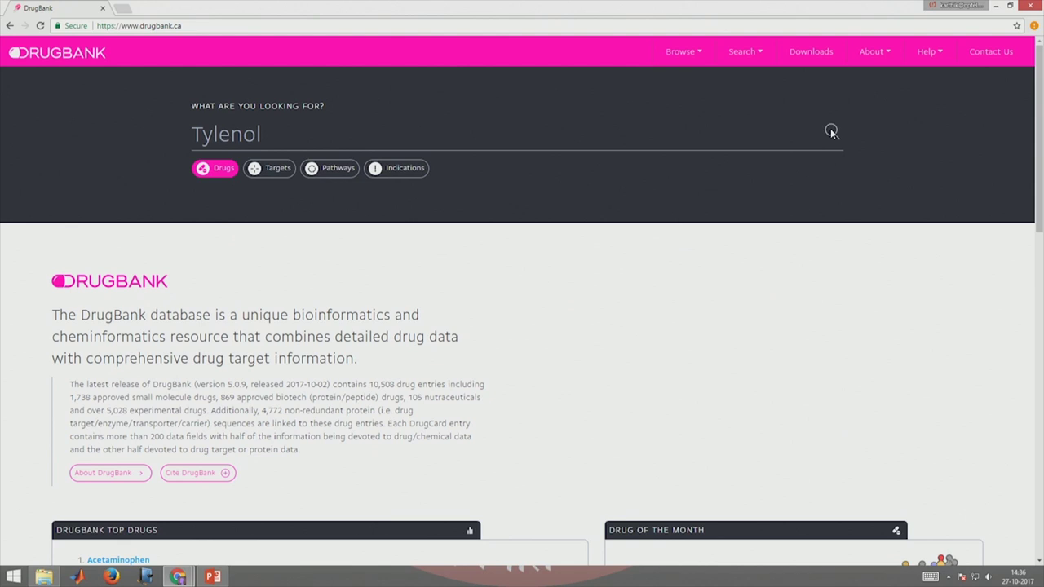
Search the DrugBank drugs for "metformin".
{"action": "left_click", "coordinate": [262, 138]}
{"action": "type", "text": "metformin"}
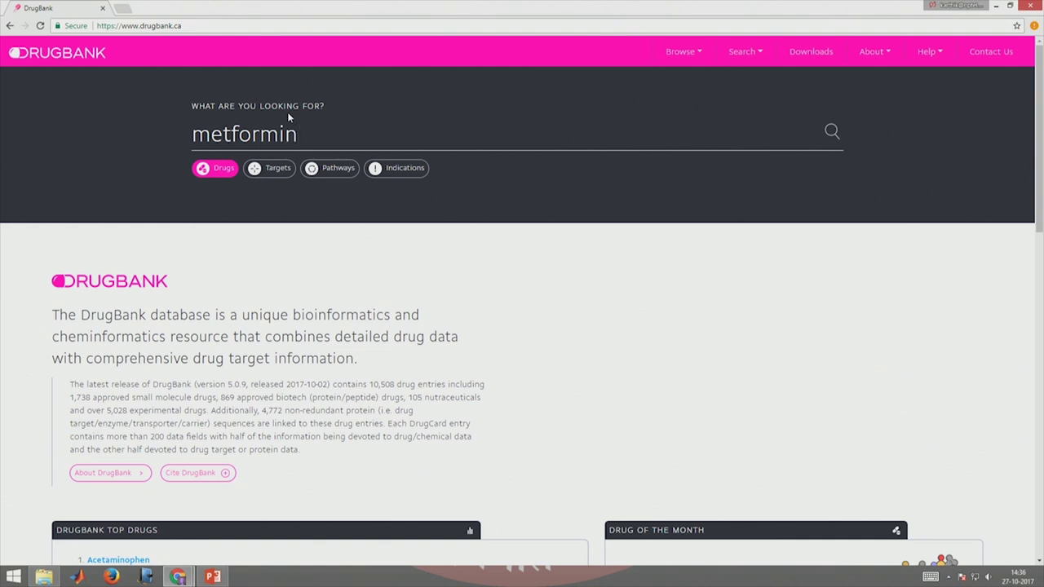
{"action": "key", "text": "Return"}
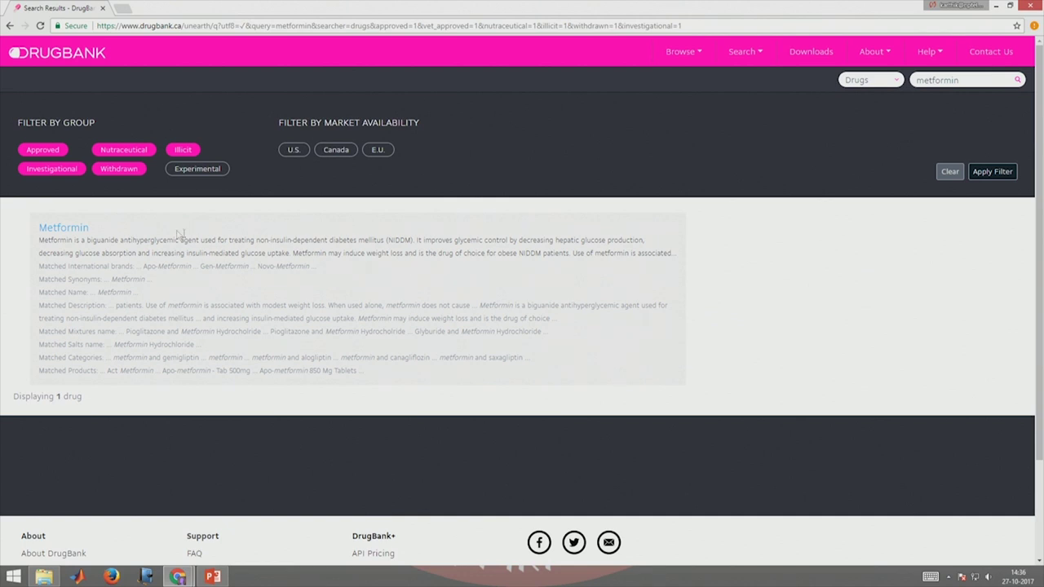
Return from the metformin results to the DrugBank home page and search the drugs for "beta blocker".
{"action": "scroll", "coordinate": [199, 292], "scroll_direction": "down", "scroll_amount": 2}
{"action": "scroll", "coordinate": [199, 292], "scroll_direction": "up", "scroll_amount": 2}
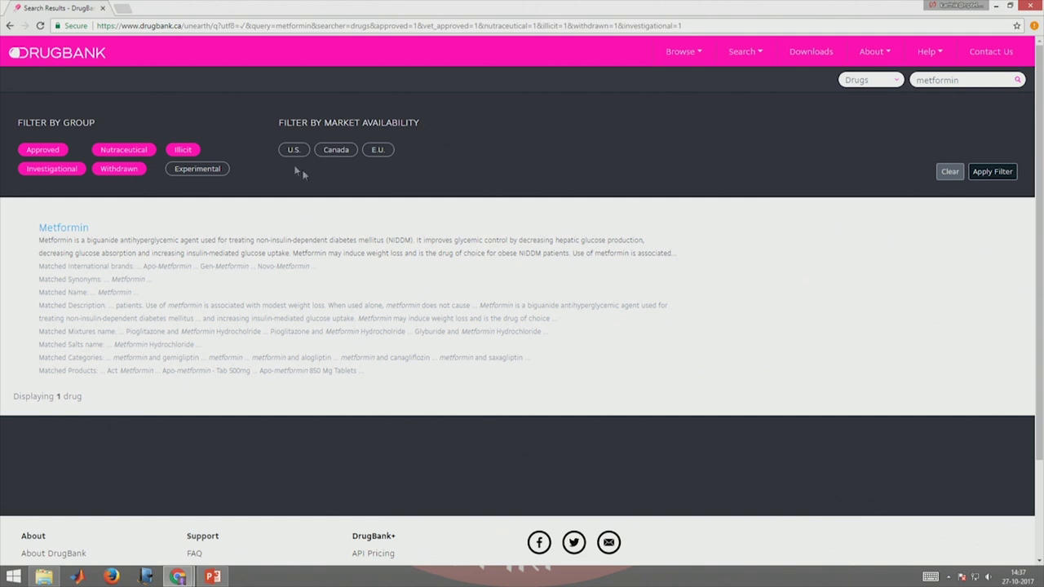
{"action": "left_click", "coordinate": [11, 25]}
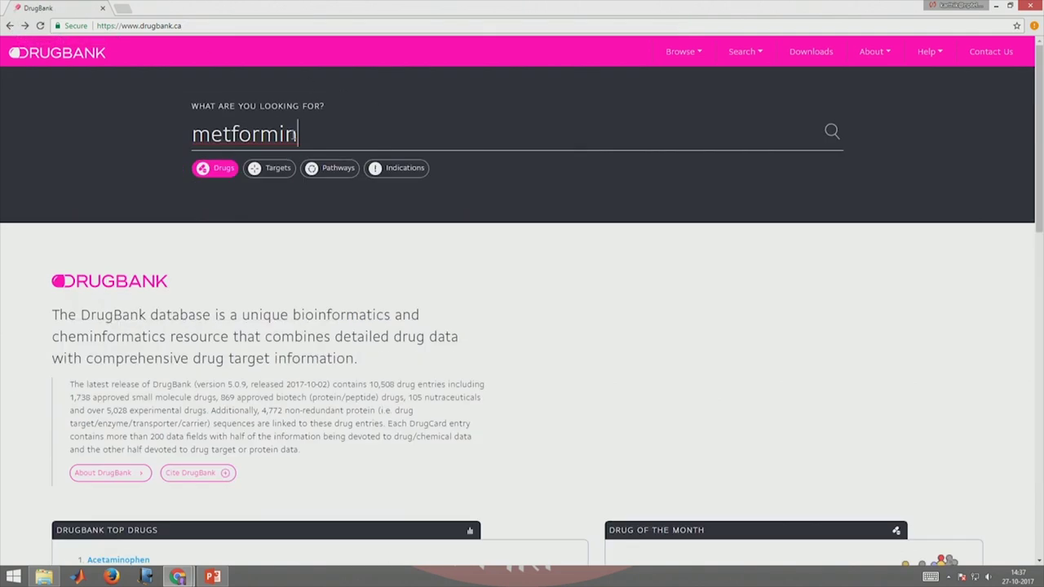
{"action": "left_click_drag", "start_coordinate": [300, 134], "coordinate": [189, 134]}
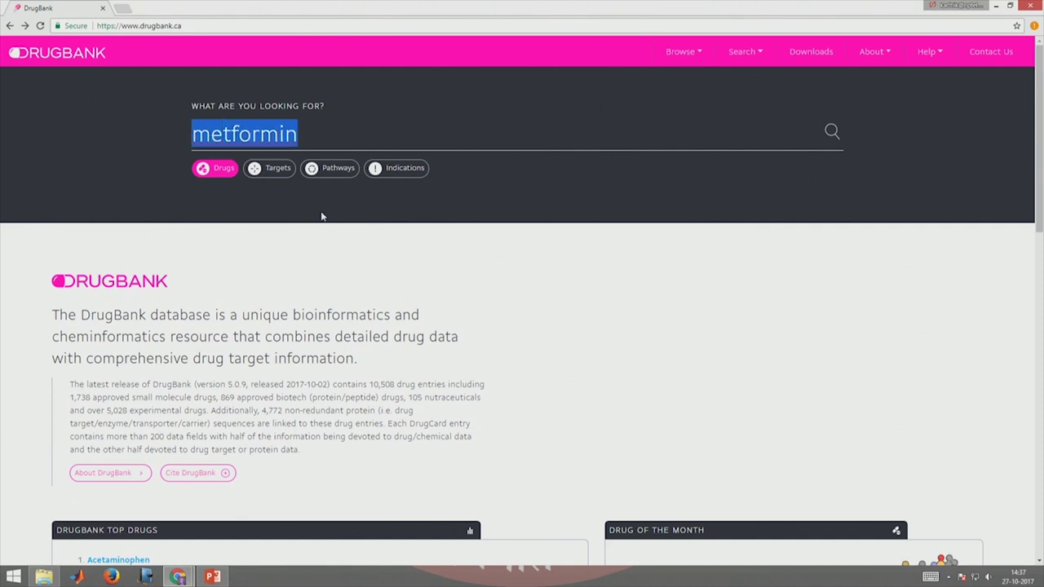
{"action": "type", "text": "beta blocker"}
{"action": "key", "text": "Return"}
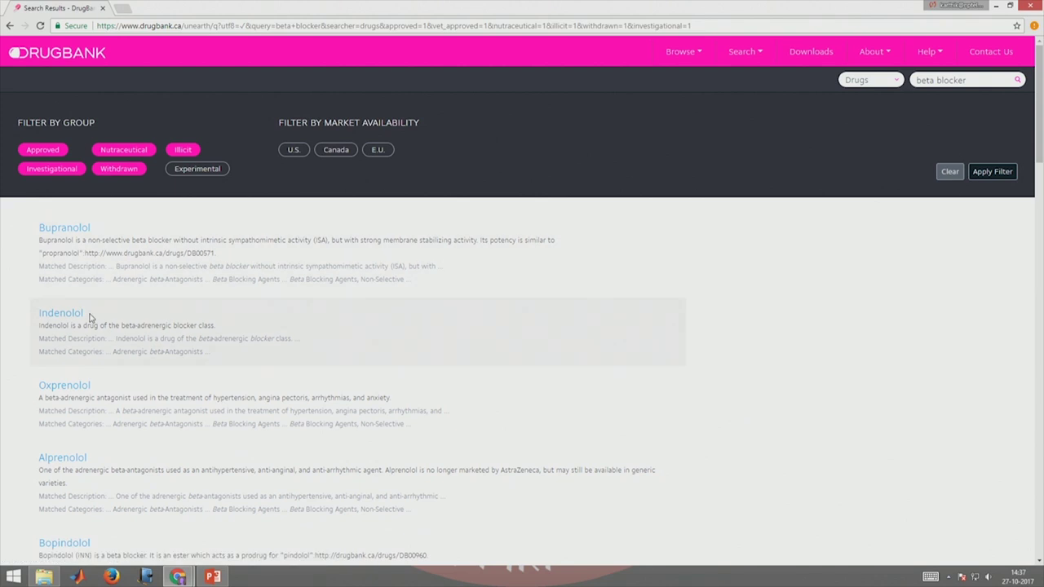
Browse the first page of beta blocker results and open the Bopindolol entry.
{"action": "scroll", "coordinate": [116, 382], "scroll_direction": "down", "scroll_amount": 20}
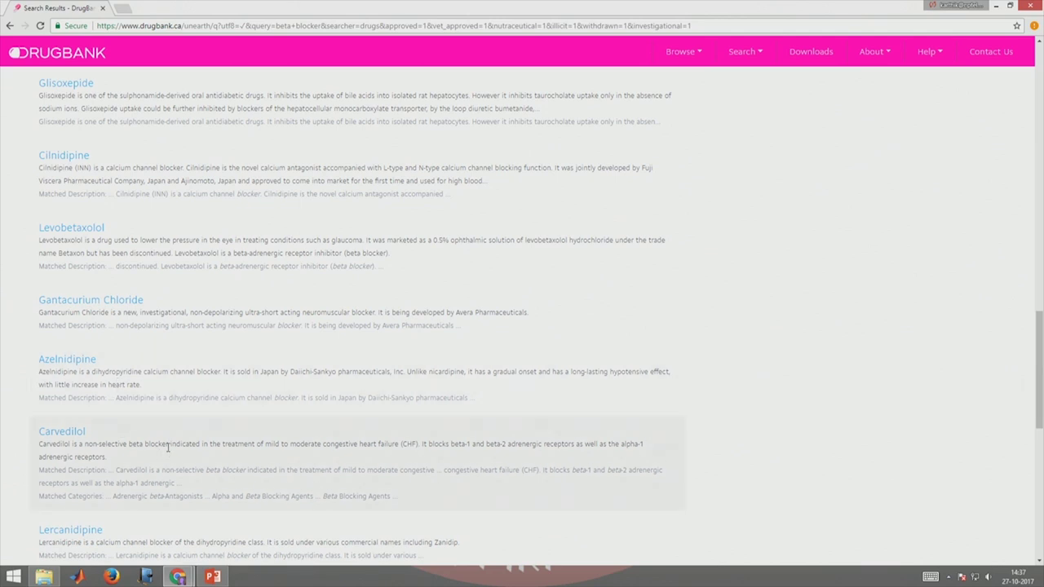
{"action": "scroll", "coordinate": [167, 447], "scroll_direction": "down", "scroll_amount": 5}
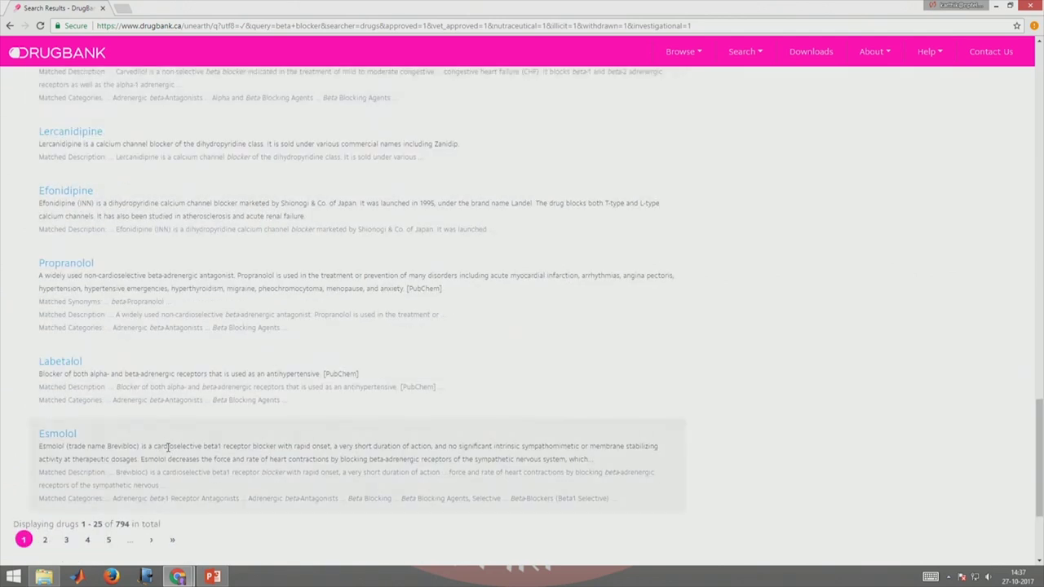
{"action": "scroll", "coordinate": [167, 447], "scroll_direction": "up", "scroll_amount": 20}
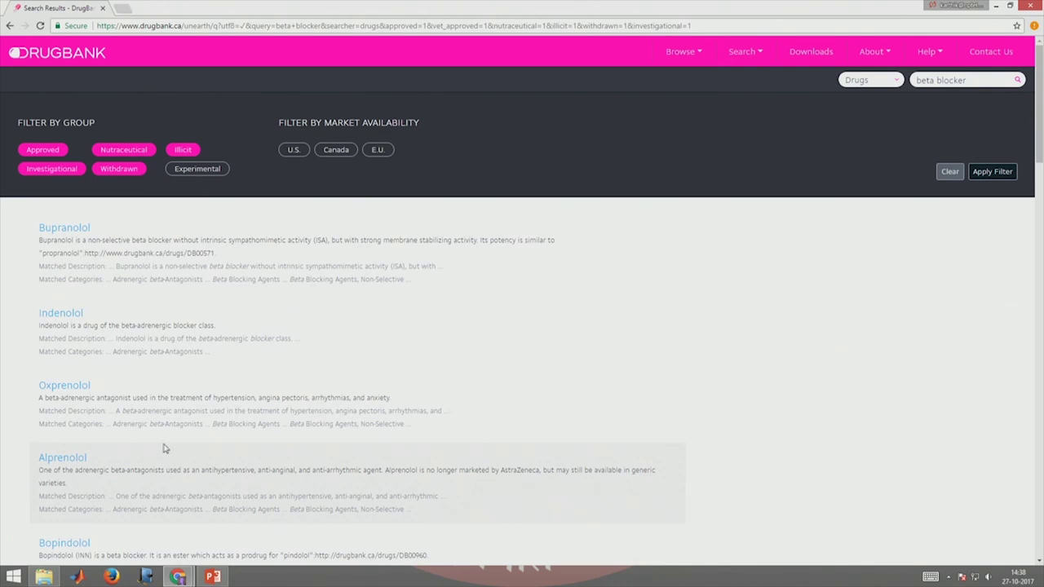
{"action": "left_click", "coordinate": [72, 543]}
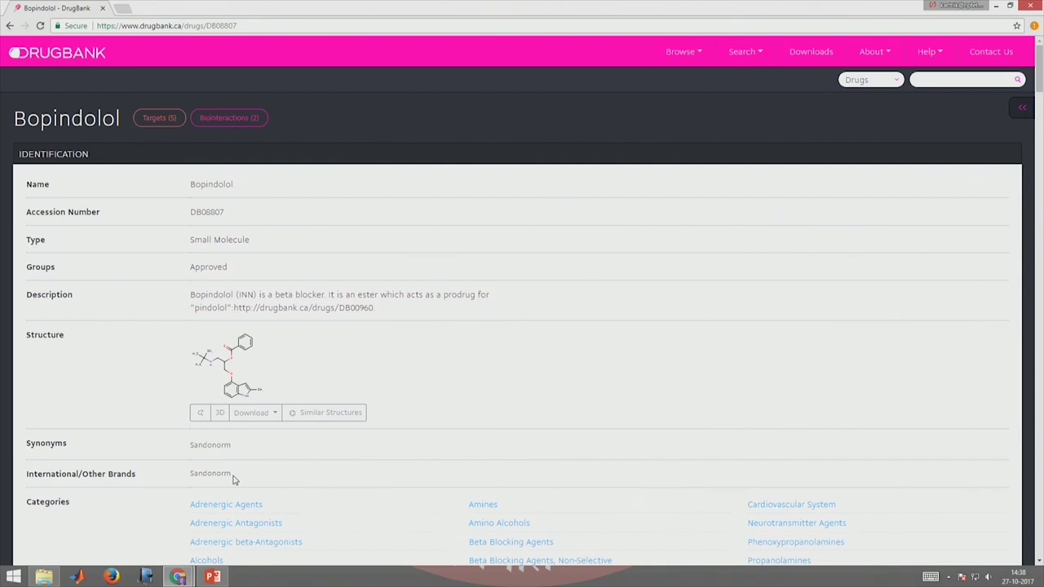
Read Bopindolol's identification and pharmacology sections, including its structure, categories, indication, mechanism of action and targets.
{"action": "scroll", "coordinate": [233, 479], "scroll_direction": "down", "scroll_amount": 3}
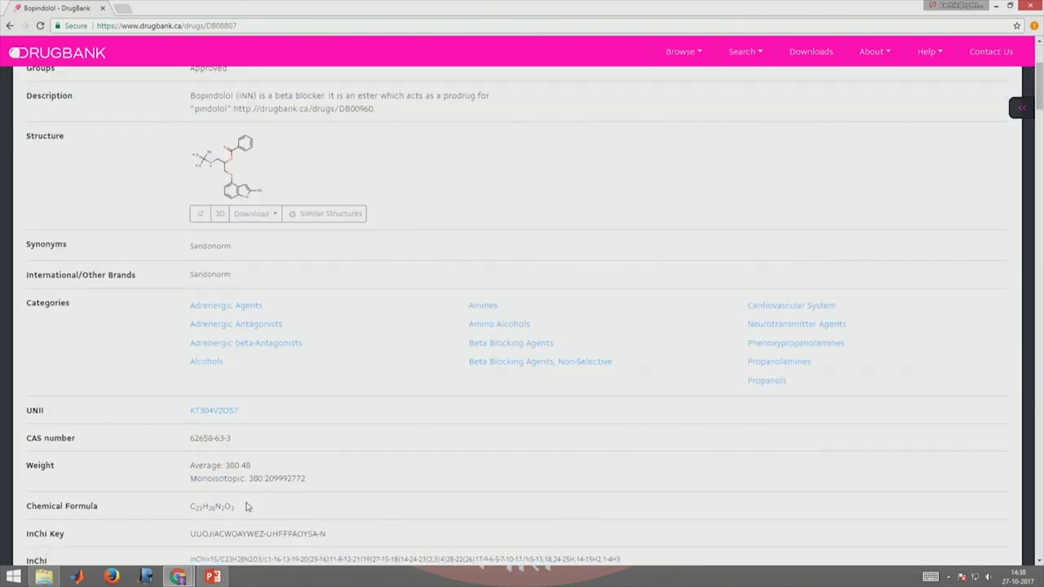
{"action": "scroll", "coordinate": [248, 507], "scroll_direction": "down", "scroll_amount": 3}
{"action": "scroll", "coordinate": [248, 507], "scroll_direction": "down", "scroll_amount": 3}
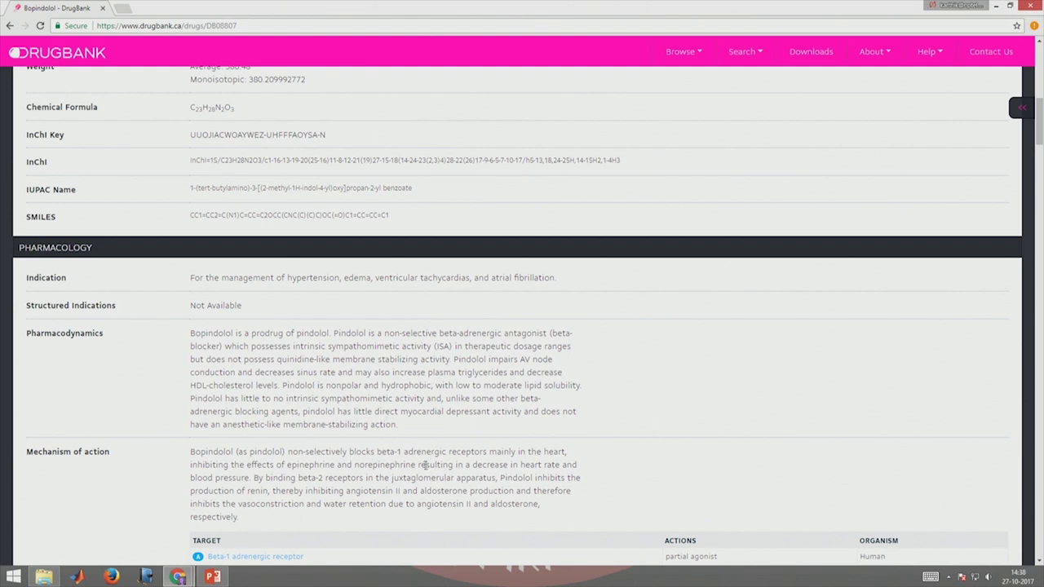
{"action": "scroll", "coordinate": [385, 524], "scroll_direction": "down", "scroll_amount": 3}
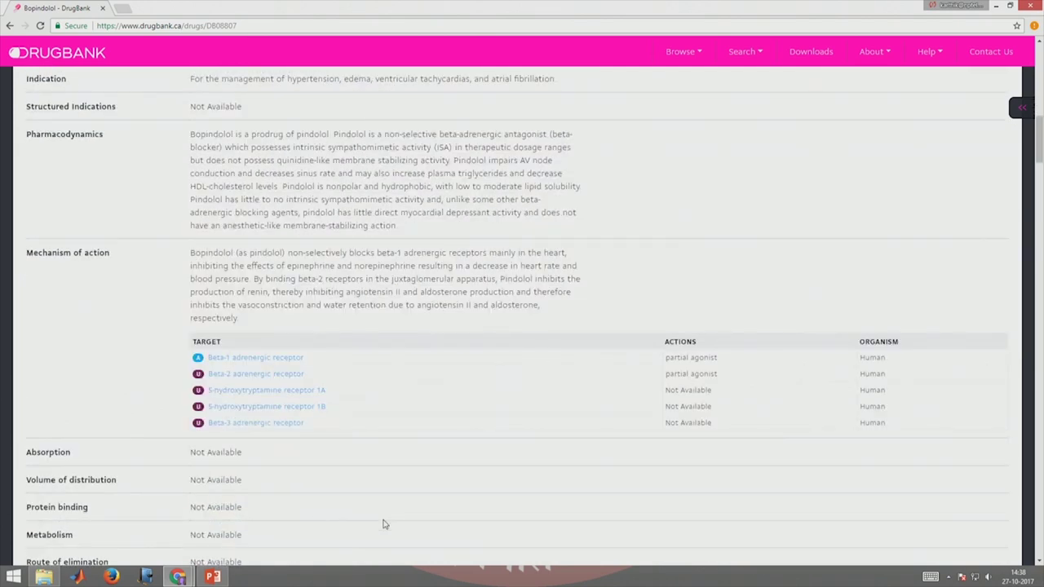
{"action": "scroll", "coordinate": [384, 523], "scroll_direction": "up", "scroll_amount": 15}
{"action": "scroll", "coordinate": [384, 524], "scroll_direction": "down", "scroll_amount": 15}
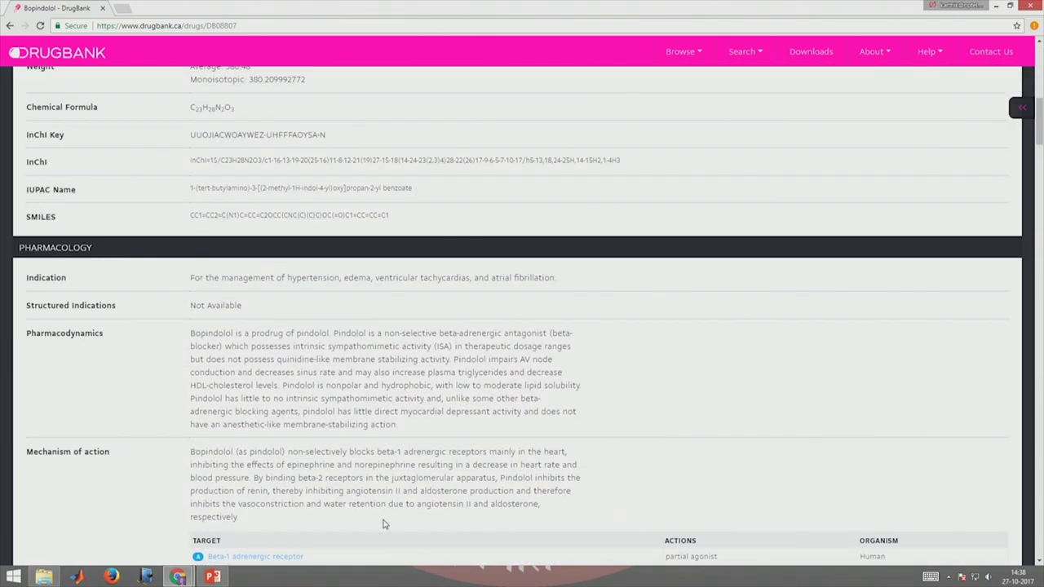
{"action": "scroll", "coordinate": [384, 524], "scroll_direction": "down", "scroll_amount": 5}
{"action": "scroll", "coordinate": [306, 444], "scroll_direction": "up", "scroll_amount": 5}
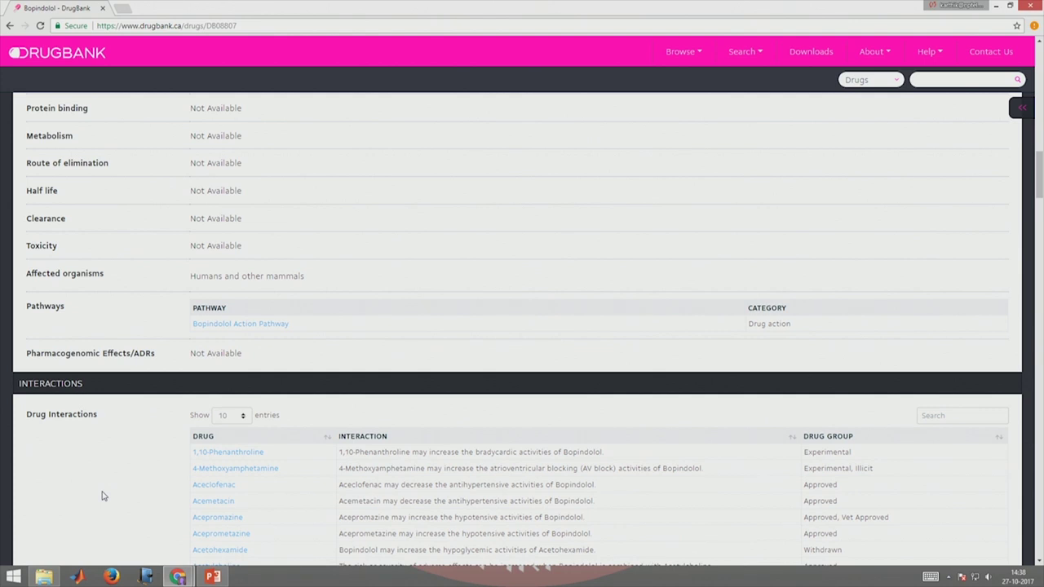
Look through Bopindolol's drug interactions, external links, ATC codes, and experimental and predicted properties.
{"action": "scroll", "coordinate": [103, 495], "scroll_direction": "down", "scroll_amount": 5}
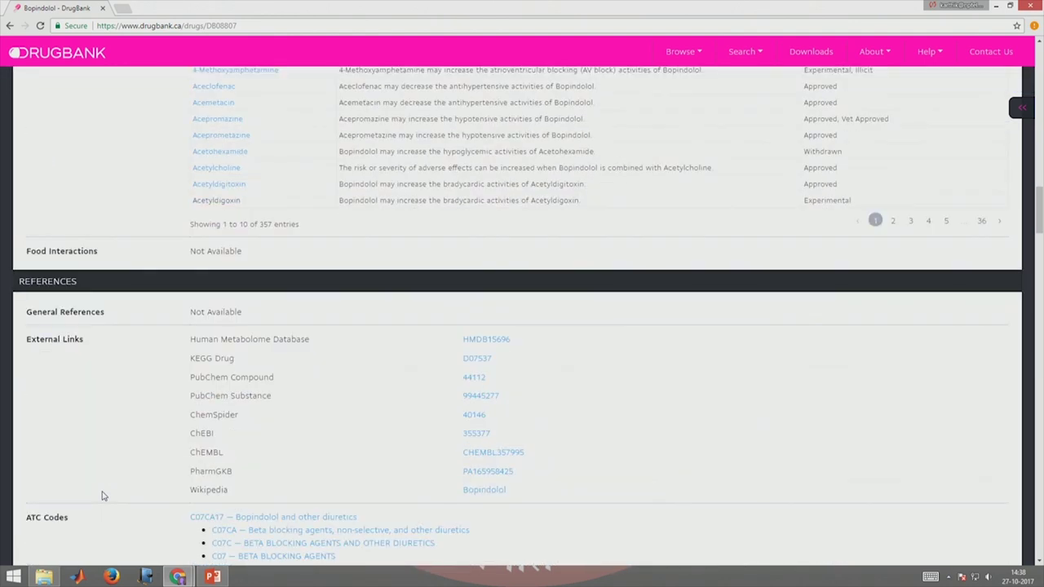
{"action": "scroll", "coordinate": [103, 495], "scroll_direction": "down", "scroll_amount": 3}
{"action": "scroll", "coordinate": [103, 495], "scroll_direction": "down", "scroll_amount": 5}
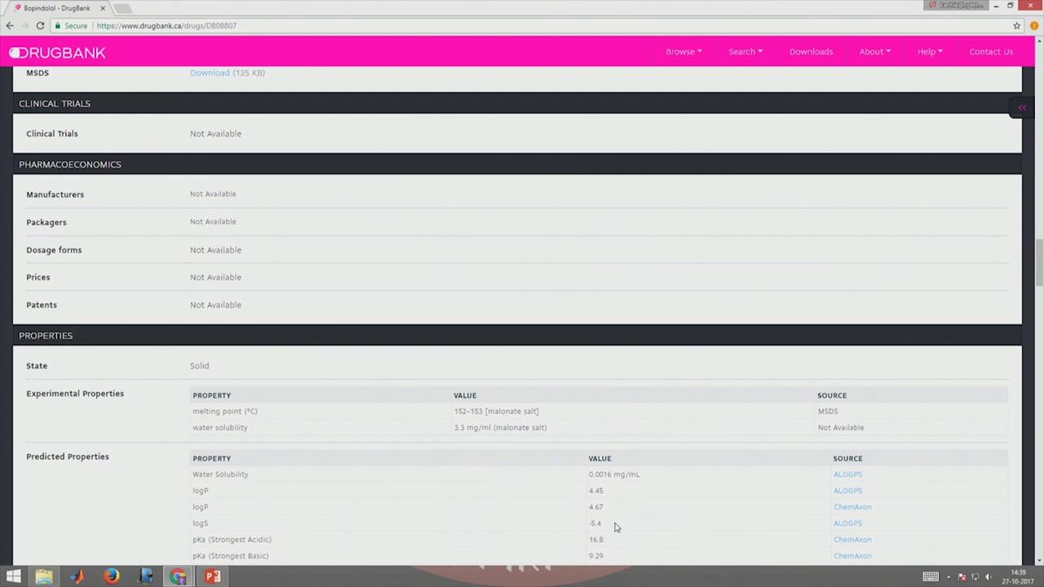
{"action": "scroll", "coordinate": [615, 524], "scroll_direction": "down", "scroll_amount": 2}
{"action": "scroll", "coordinate": [530, 526], "scroll_direction": "down", "scroll_amount": 1}
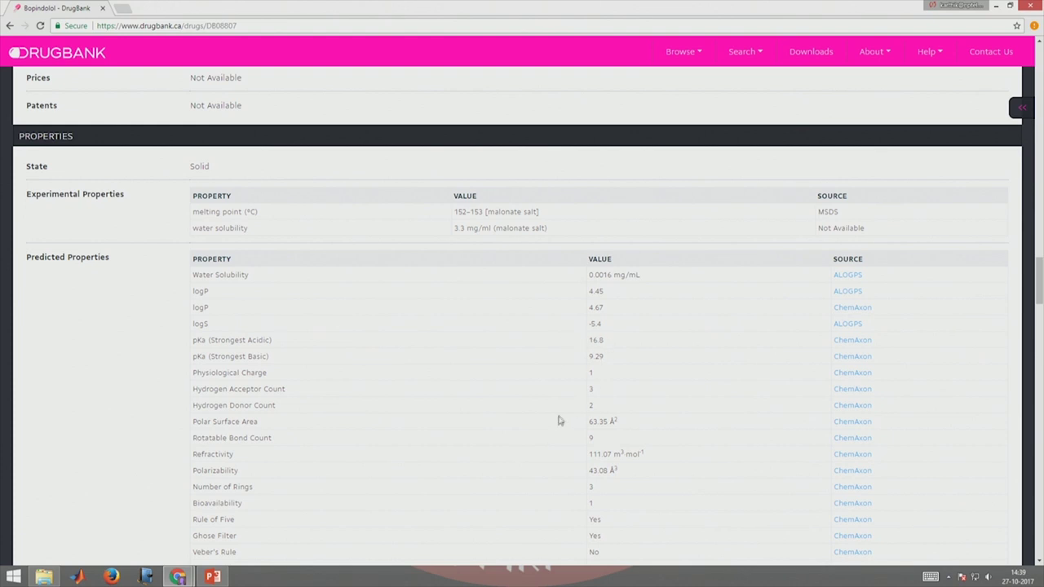
{"action": "scroll", "coordinate": [535, 443], "scroll_direction": "down", "scroll_amount": 2}
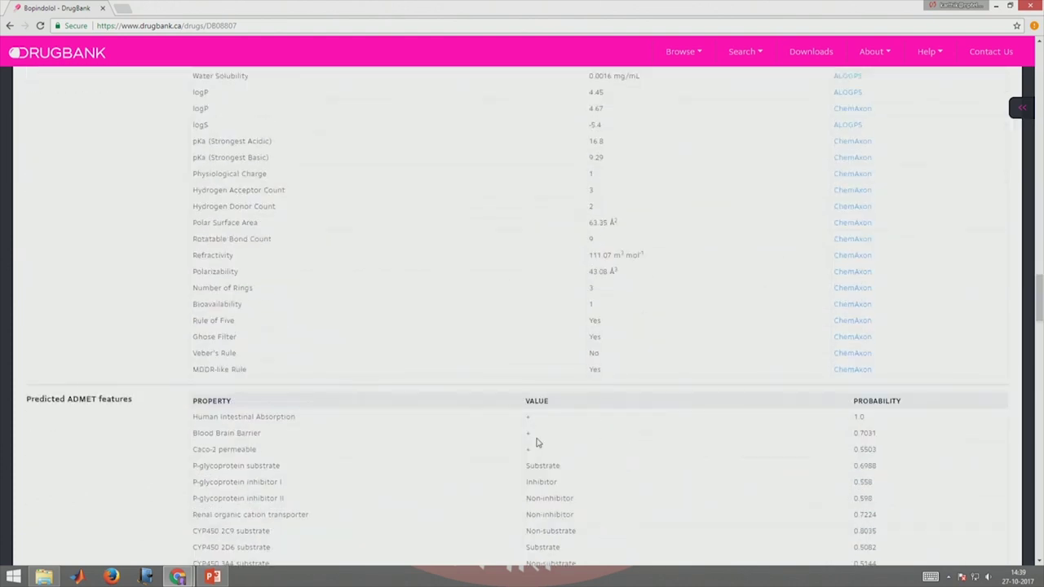
Highlight the predicted Bioavailability row and the ADMET heading, and review Bopindolol's predicted ADMET features.
{"action": "left_click_drag", "start_coordinate": [194, 303], "coordinate": [591, 307]}
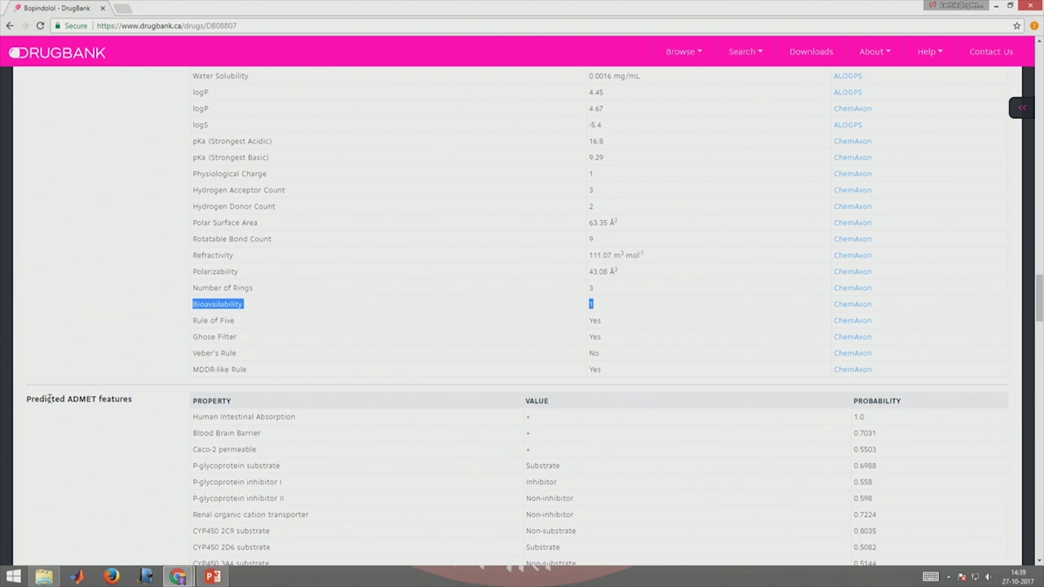
{"action": "left_click_drag", "start_coordinate": [50, 398], "coordinate": [96, 399]}
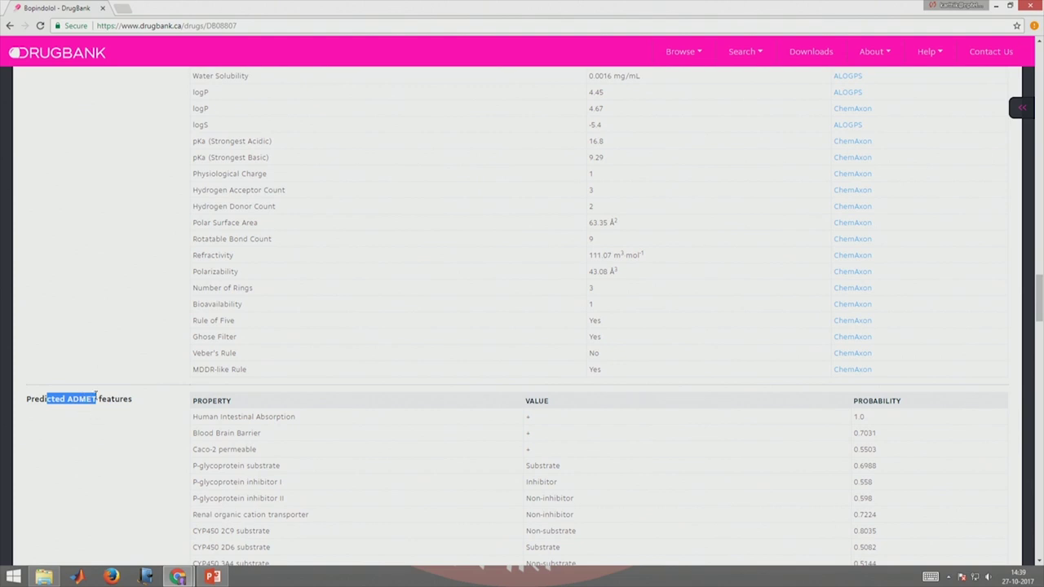
{"action": "scroll", "coordinate": [113, 439], "scroll_direction": "down", "scroll_amount": 2}
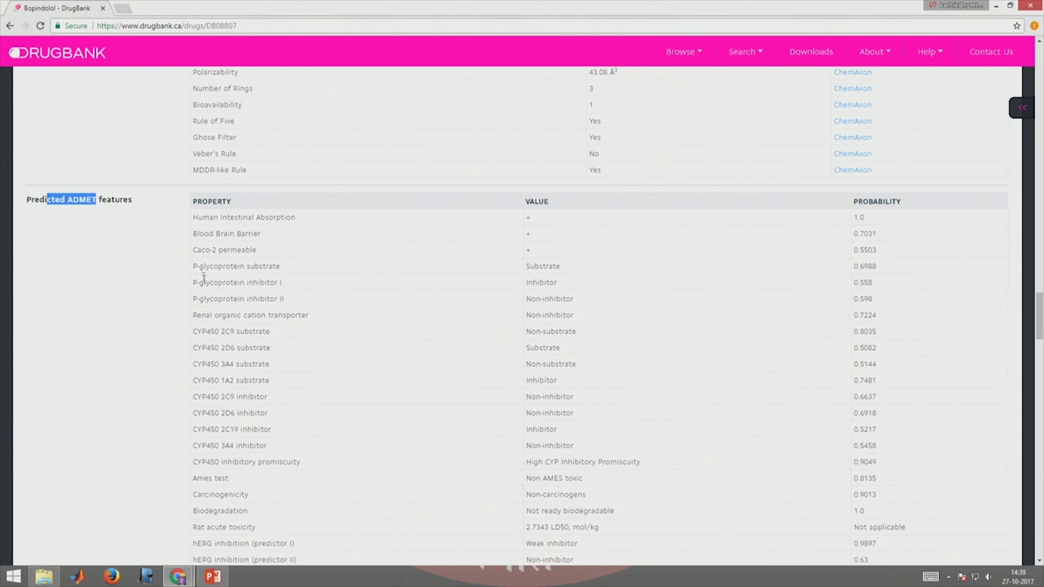
{"action": "scroll", "coordinate": [231, 463], "scroll_direction": "down", "scroll_amount": 6}
{"action": "scroll", "coordinate": [231, 463], "scroll_direction": "up", "scroll_amount": 8}
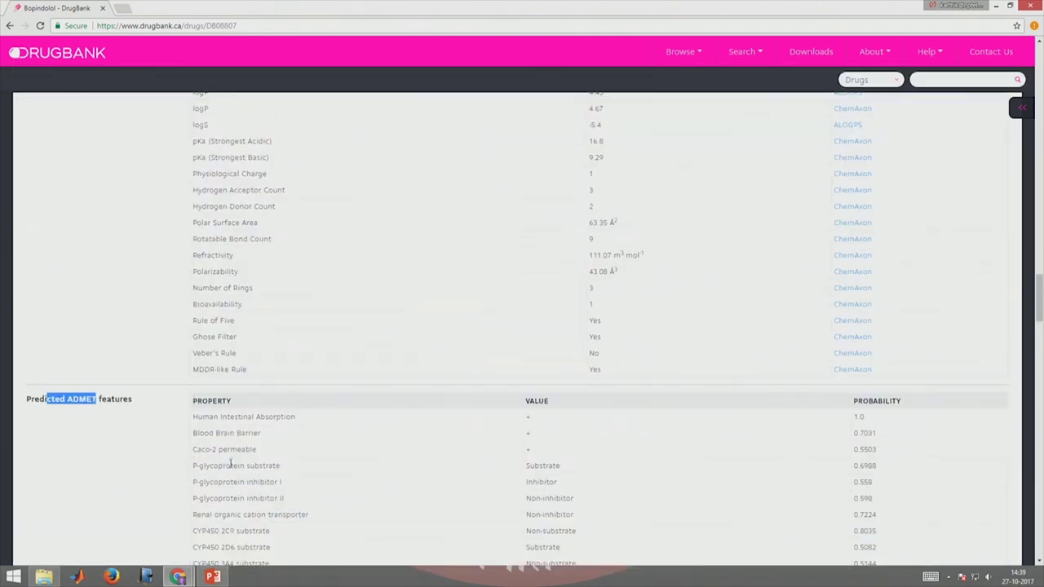
{"action": "scroll", "coordinate": [685, 288], "scroll_direction": "up", "scroll_amount": 5}
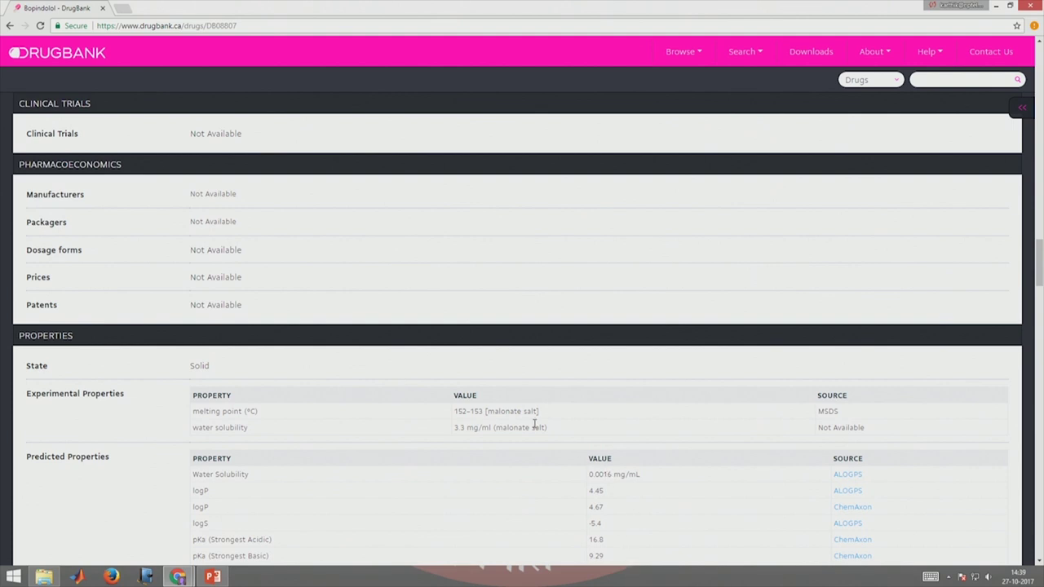
{"action": "scroll", "coordinate": [498, 438], "scroll_direction": "up", "scroll_amount": 20}
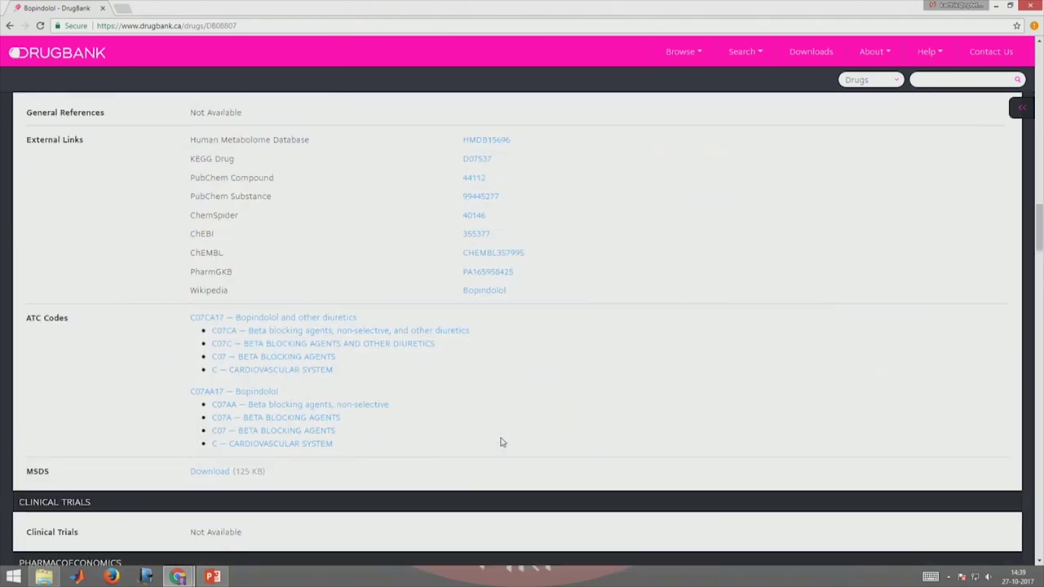
Leave the Bopindolol entry, switch to PowerPoint to consult the "Data bases" slide, and return to the browser.
{"action": "left_click", "coordinate": [9, 27]}
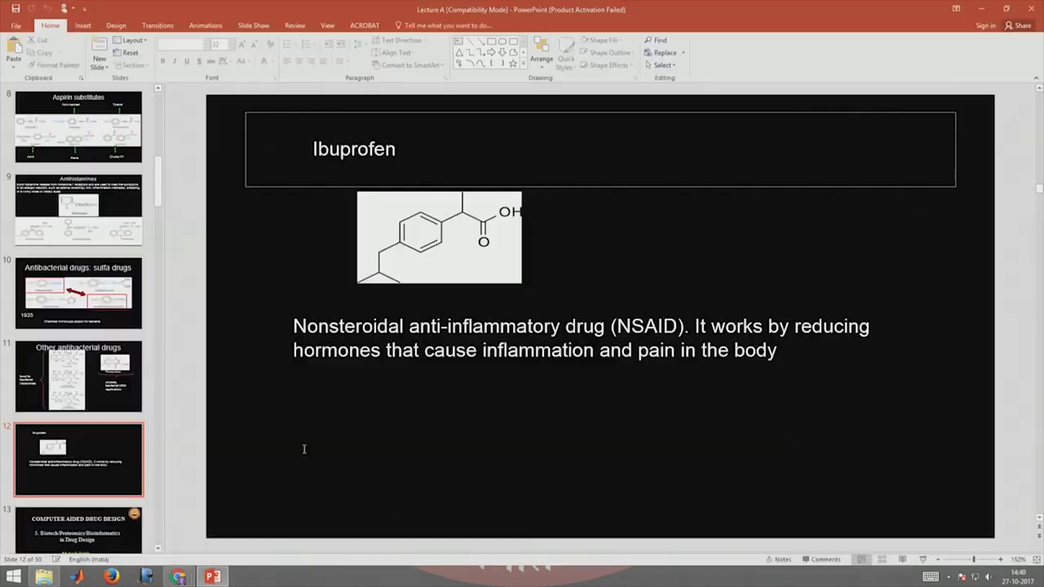
{"action": "scroll", "coordinate": [304, 449], "scroll_direction": "up", "scroll_amount": 7}
{"action": "scroll", "coordinate": [303, 449], "scroll_direction": "down", "scroll_amount": 1}
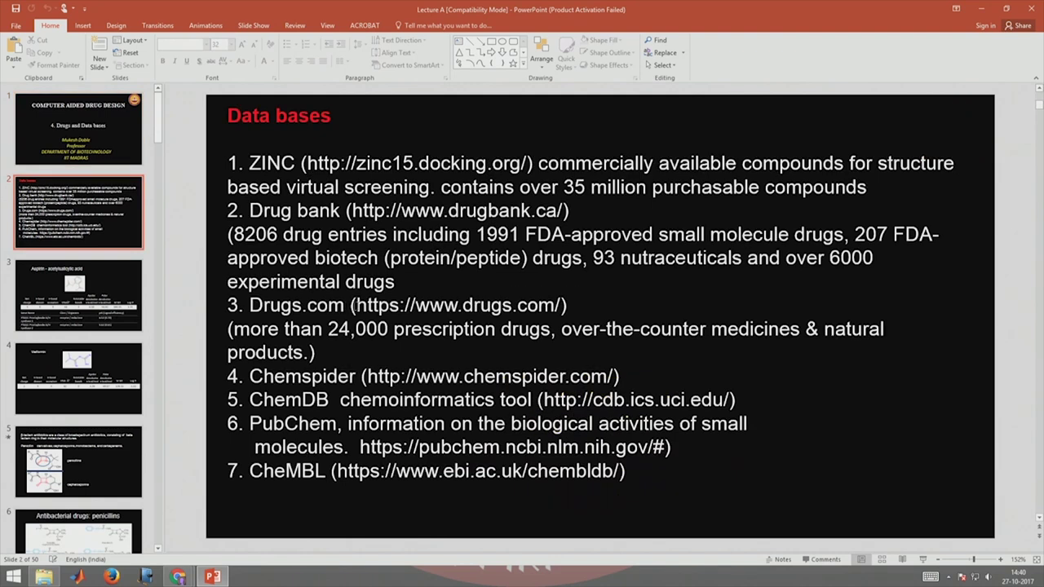
{"action": "left_click", "coordinate": [983, 10]}
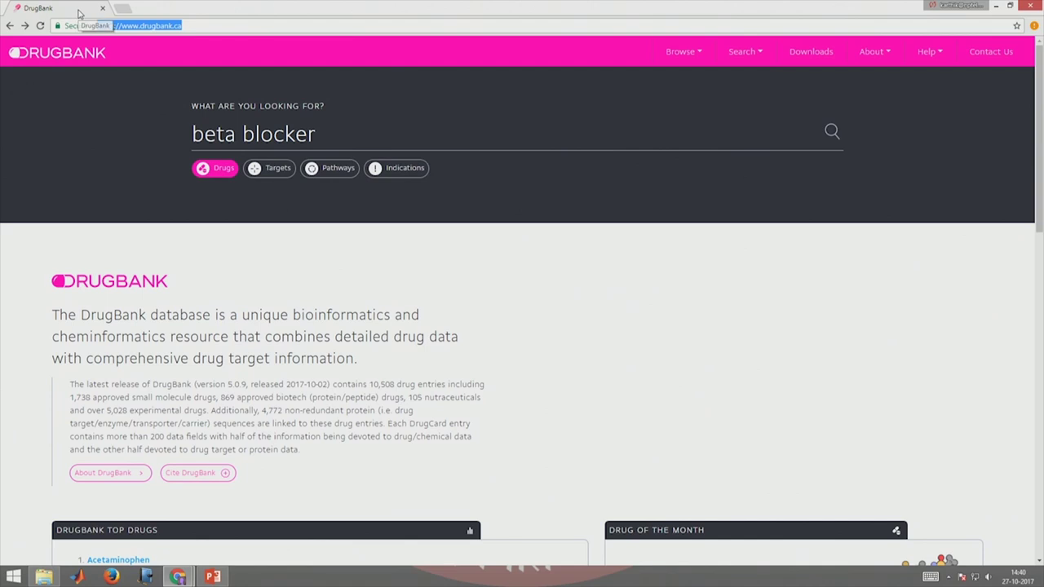
Open the drugs.com website and look over its home page, including its drug information links and tools.
{"action": "type", "text": "drug"}
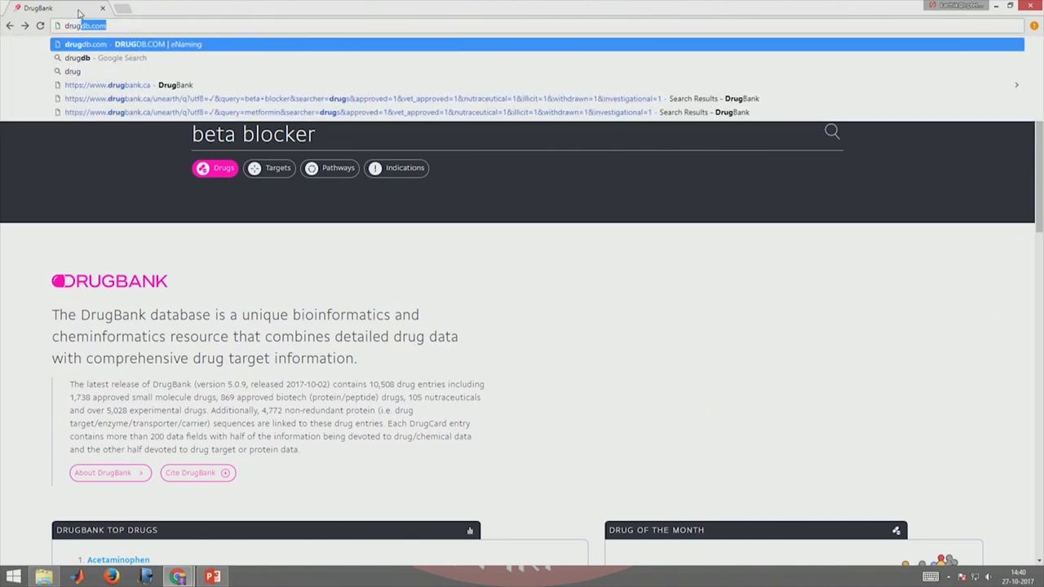
{"action": "type", "text": "s.com"}
{"action": "key", "text": "Return"}
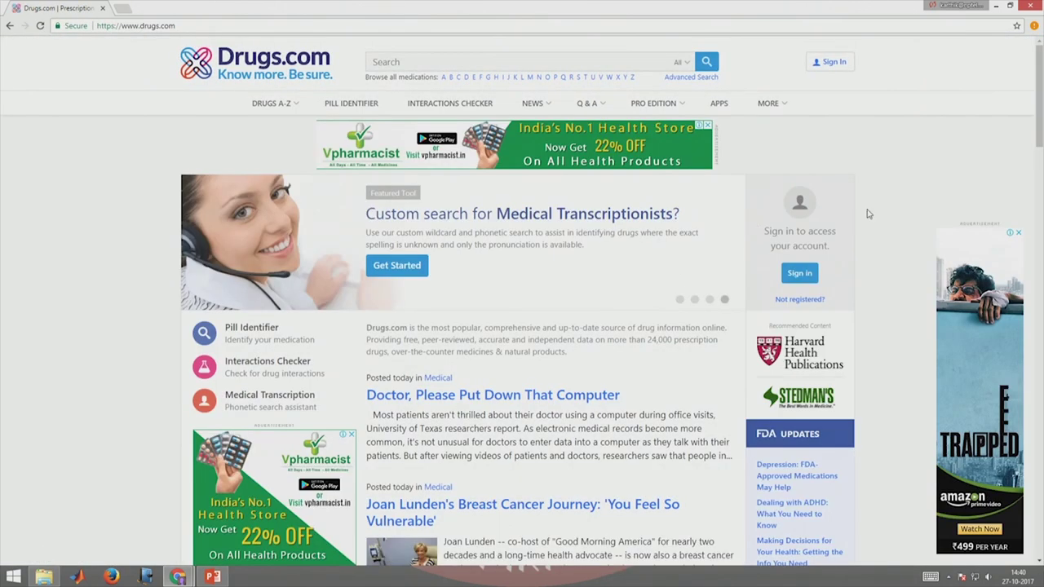
{"action": "scroll", "coordinate": [869, 214], "scroll_direction": "down", "scroll_amount": 5}
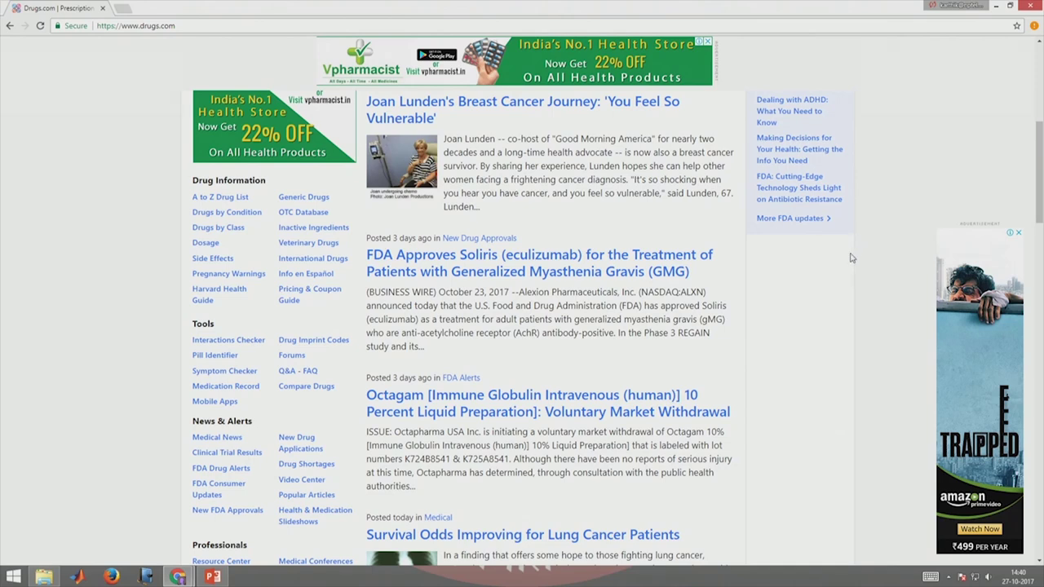
{"action": "scroll", "coordinate": [851, 258], "scroll_direction": "up", "scroll_amount": 5}
{"action": "mouse_move", "coordinate": [291, 104]}
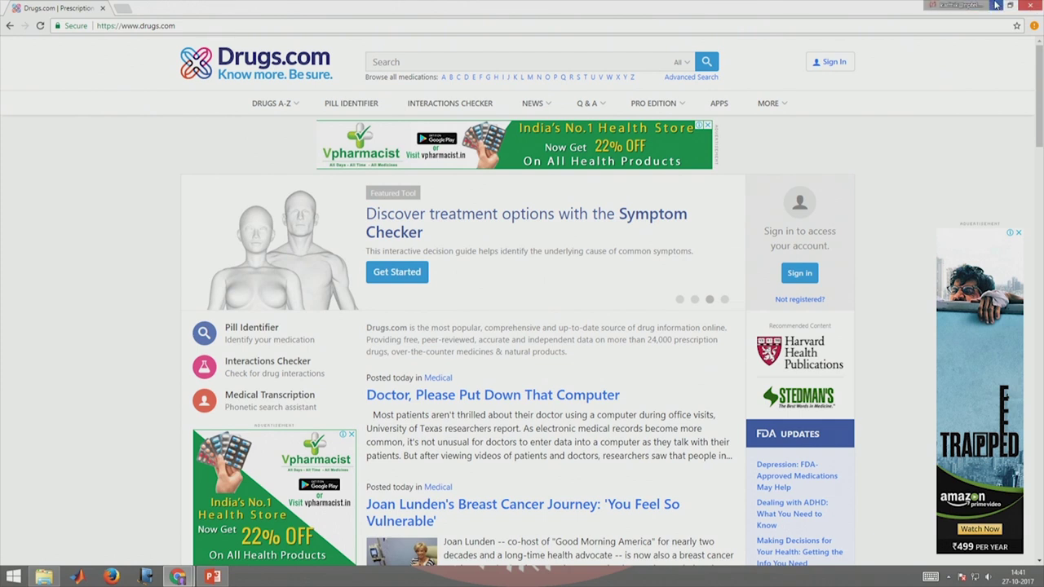
{"action": "mouse_move", "coordinate": [999, 5]}
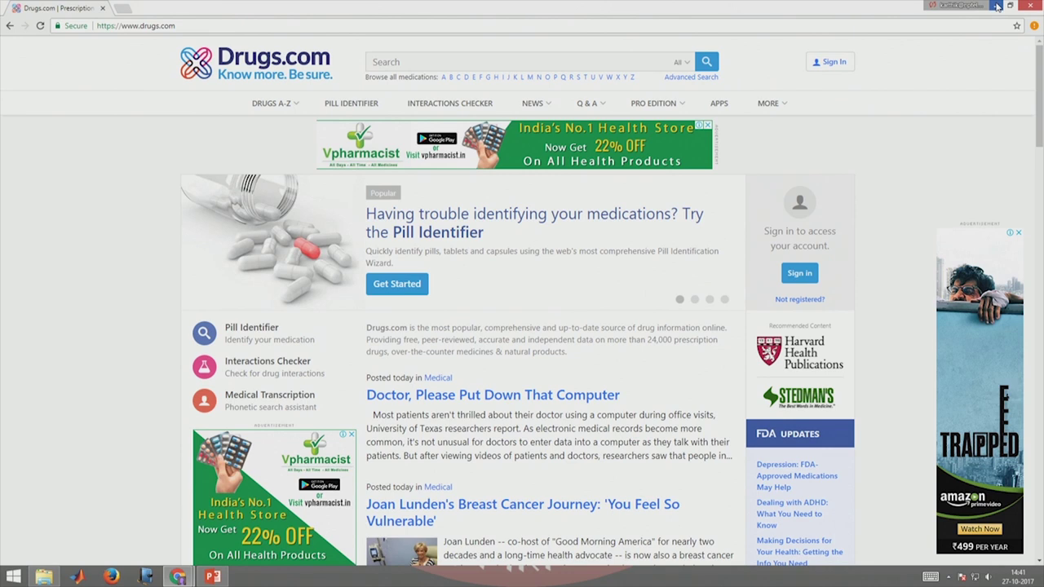
Switch to PowerPoint to consult the "Data bases" slide again, and return to the Drugs.com page in the browser.
{"action": "left_click", "coordinate": [997, 6]}
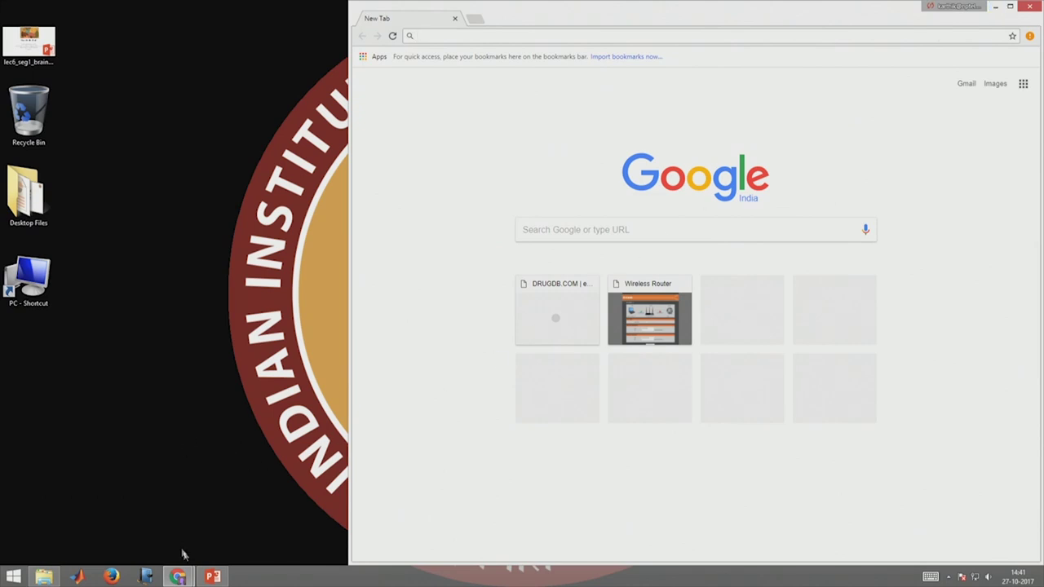
{"action": "left_click", "coordinate": [212, 577]}
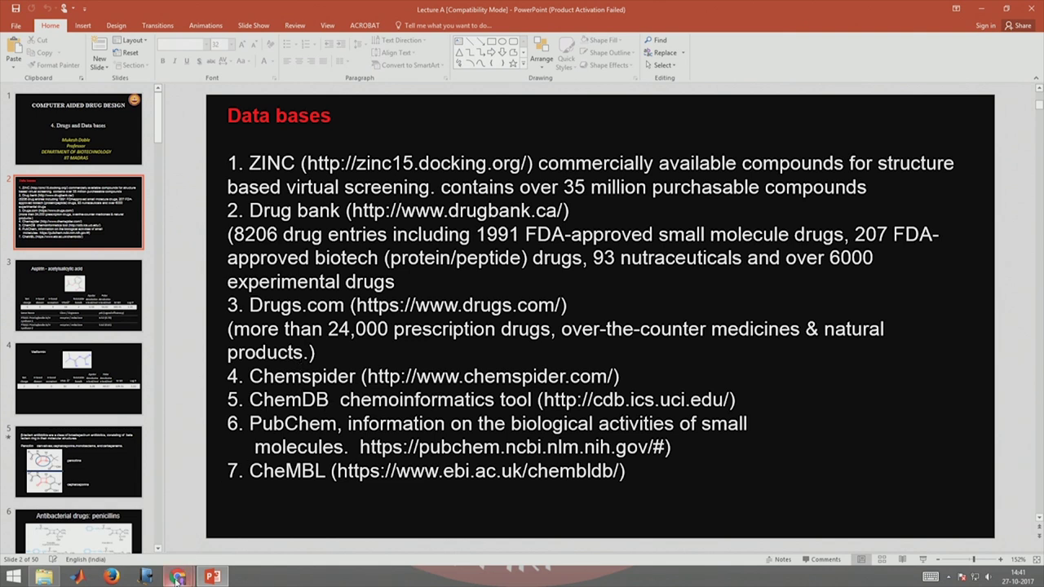
{"action": "mouse_move", "coordinate": [179, 576]}
{"action": "left_click", "coordinate": [224, 496]}
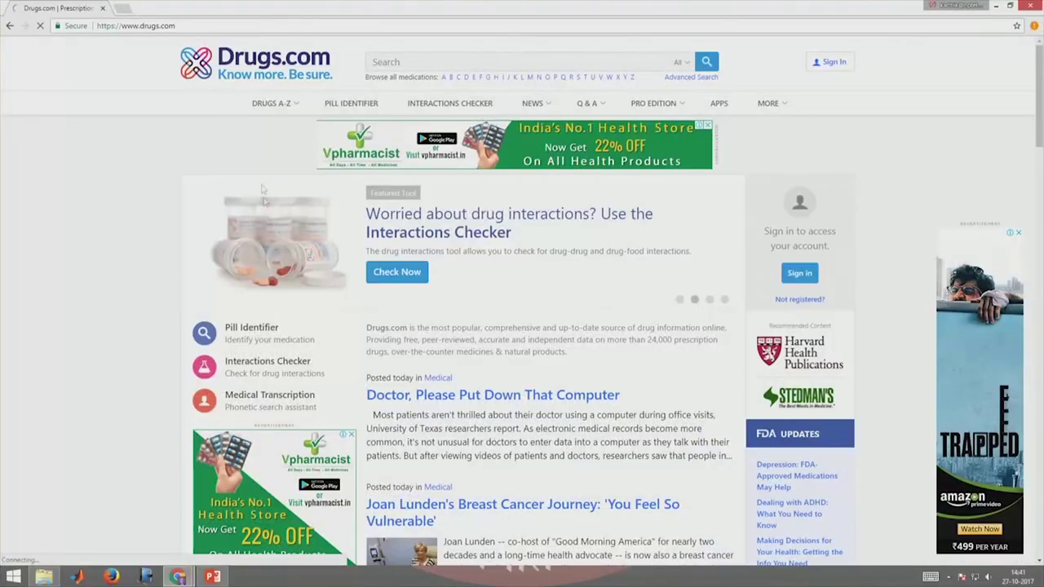
Search the web for "chemdb" and open the ChemDB.com chemical databases site from the results.
{"action": "left_click", "coordinate": [181, 25]}
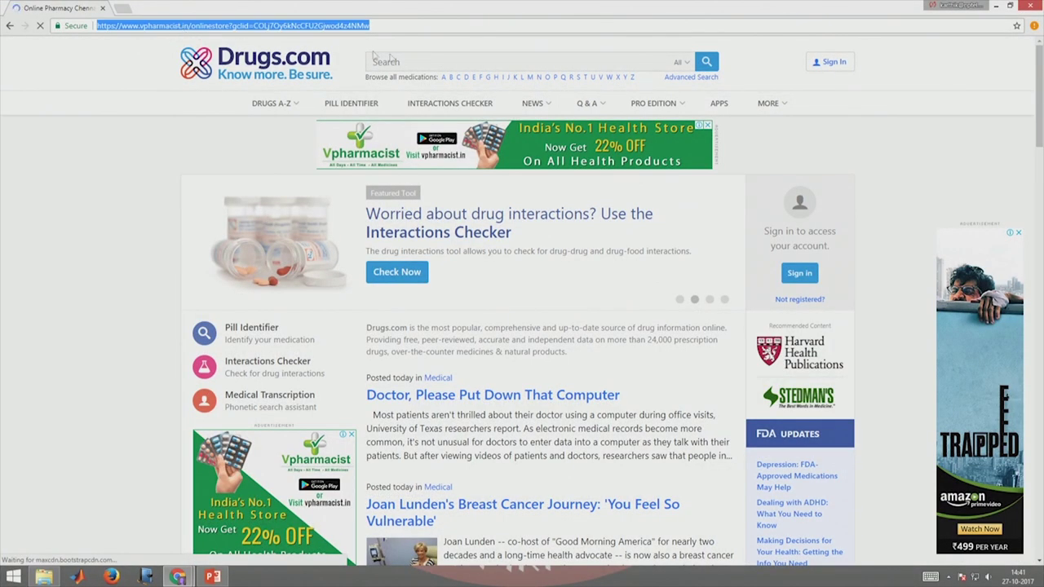
{"action": "type", "text": "ch"}
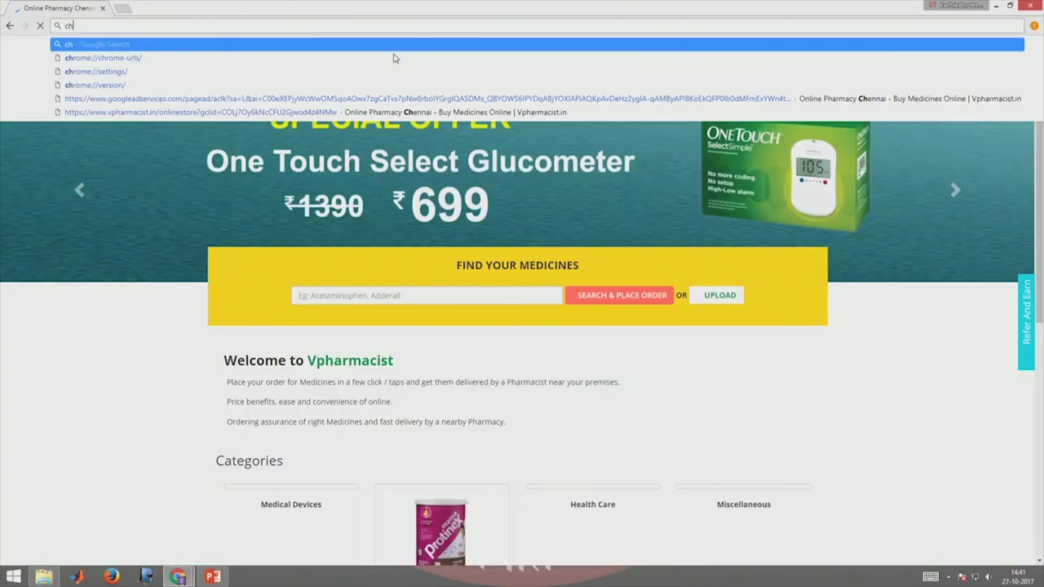
{"action": "type", "text": "emdb"}
{"action": "key", "text": "Return"}
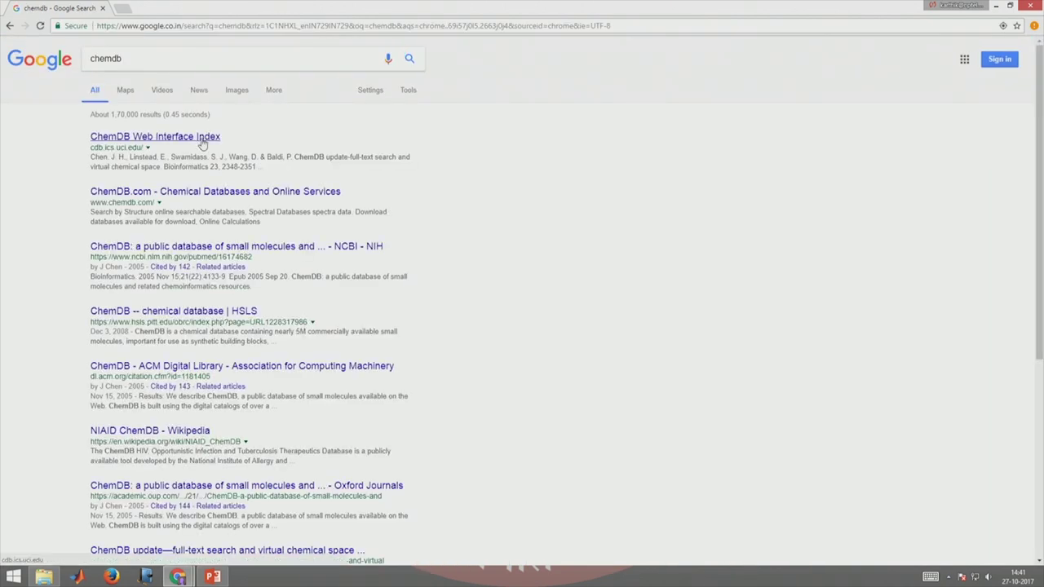
{"action": "left_click", "coordinate": [233, 194]}
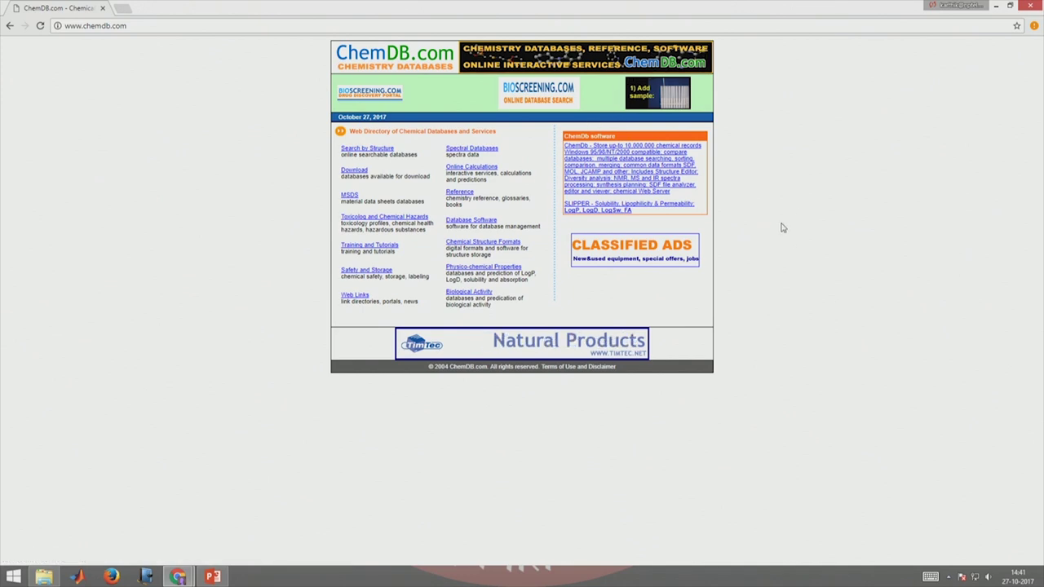
Open ChemDB.com's structure search page, follow the free 500,000+ structures database link, and look over the BioScreening page.
{"action": "left_click", "coordinate": [367, 149]}
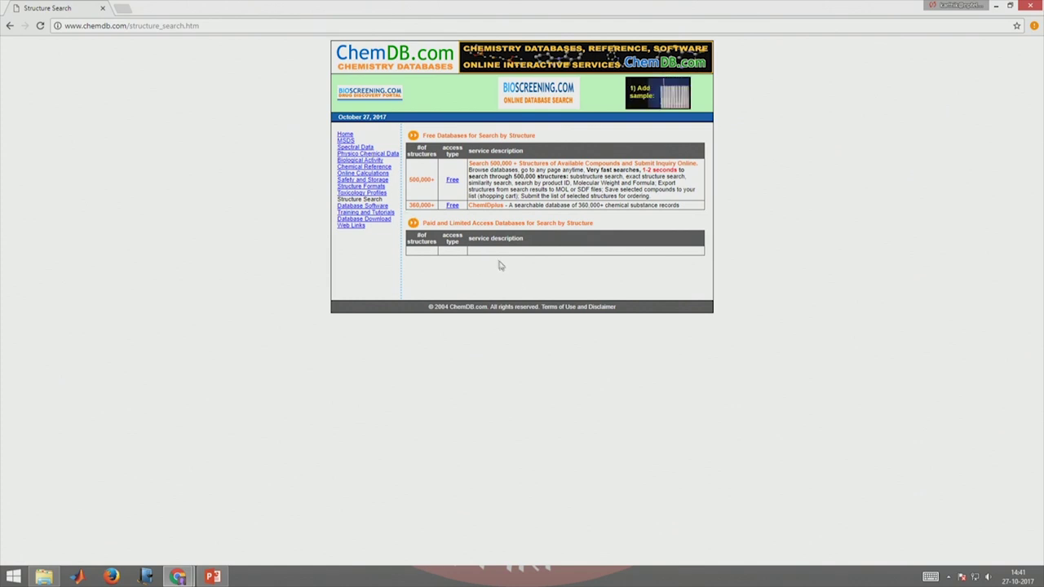
{"action": "left_click", "coordinate": [449, 181]}
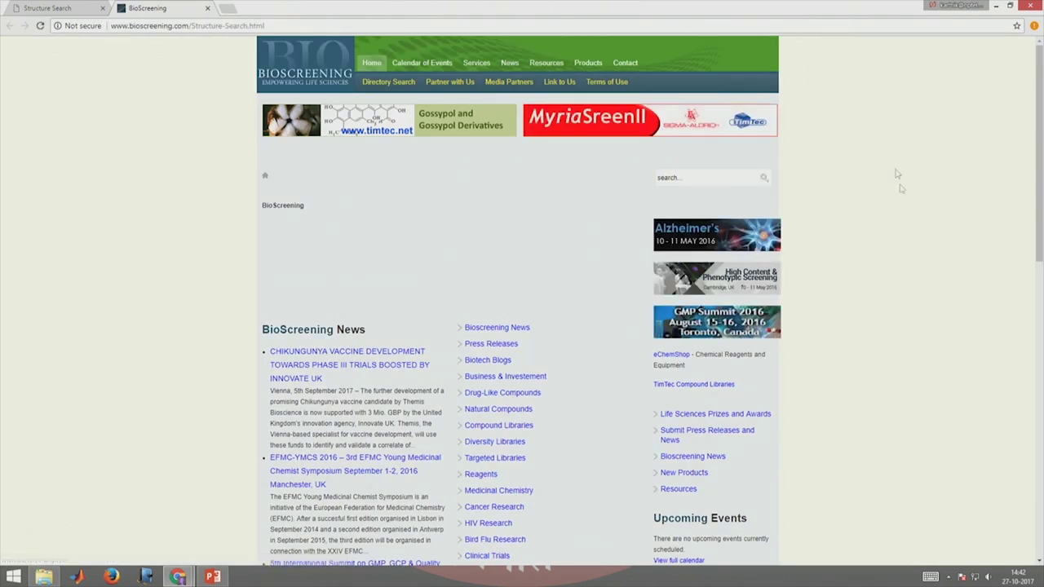
{"action": "scroll", "coordinate": [454, 256], "scroll_direction": "down", "scroll_amount": 15}
{"action": "scroll", "coordinate": [454, 256], "scroll_direction": "up", "scroll_amount": 15}
{"action": "scroll", "coordinate": [456, 258], "scroll_direction": "down", "scroll_amount": 3}
{"action": "scroll", "coordinate": [456, 258], "scroll_direction": "up", "scroll_amount": 3}
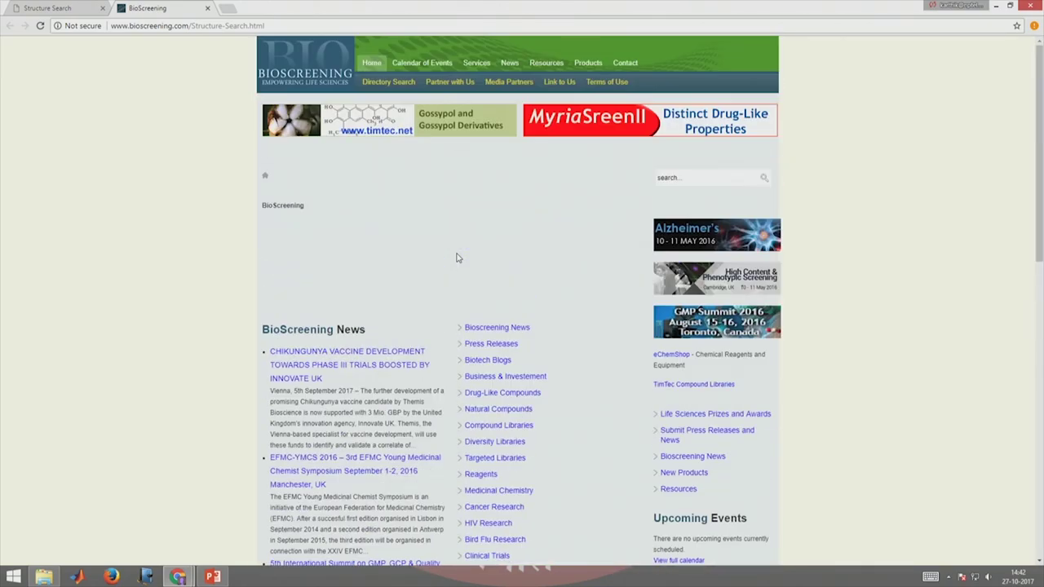
Switch to PowerPoint, open the PubChem website from the slide's link, and search its compounds for "asprin".
{"action": "key", "text": "alt+Tab"}
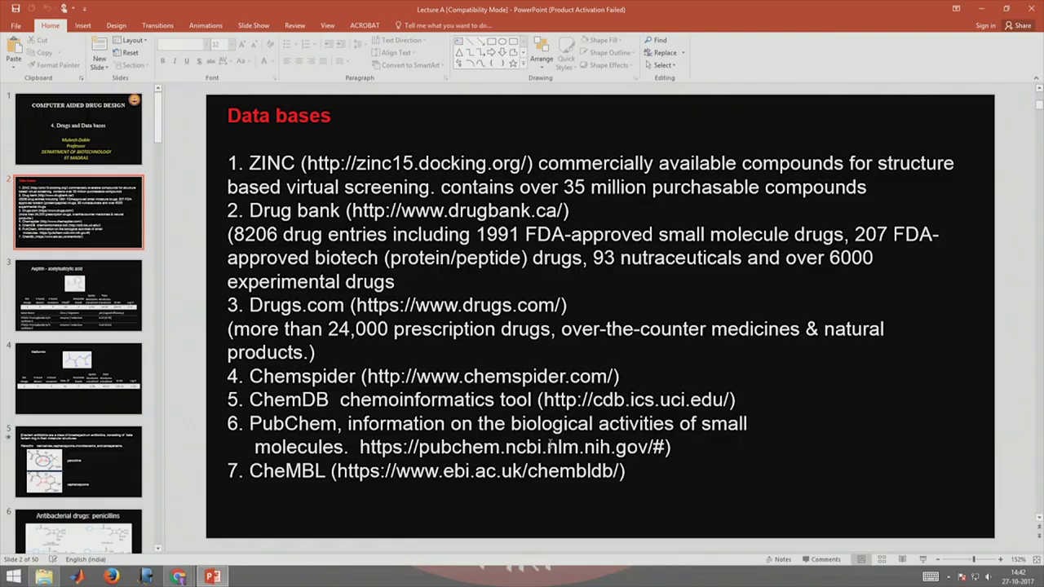
{"action": "left_click", "coordinate": [549, 446], "text": "ctrl"}
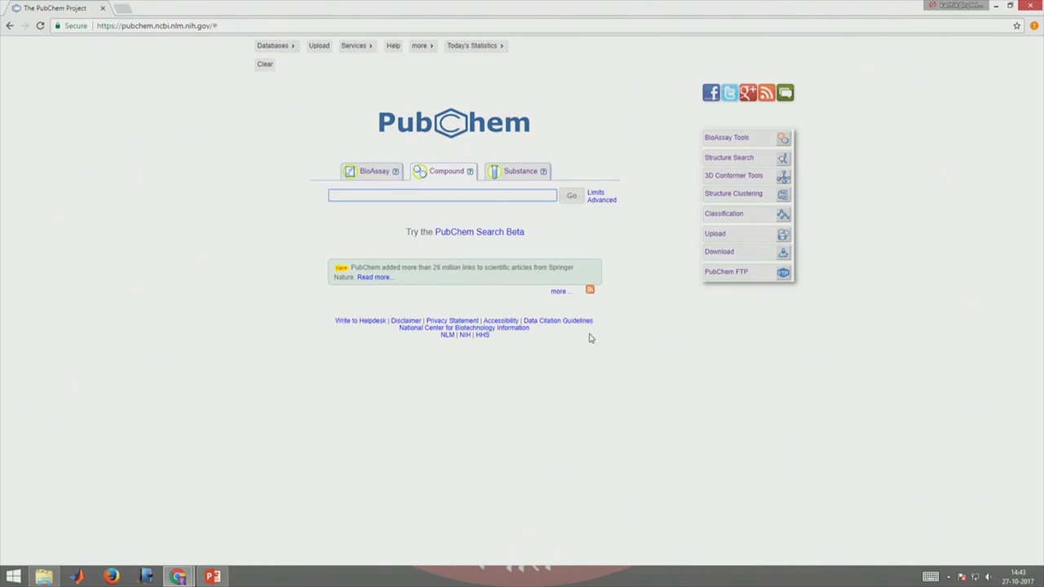
{"action": "left_click", "coordinate": [445, 177]}
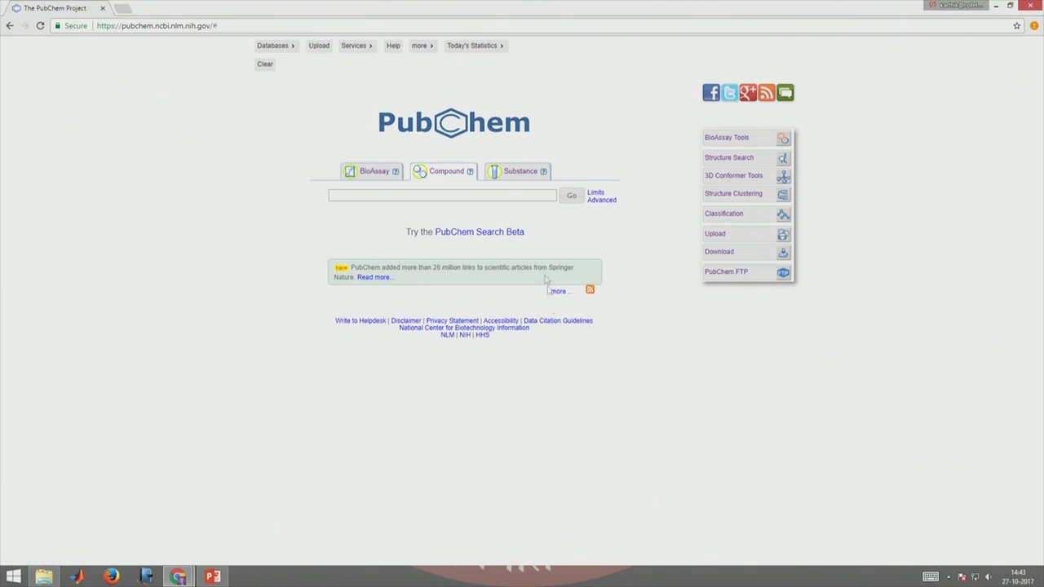
{"action": "left_click", "coordinate": [506, 198]}
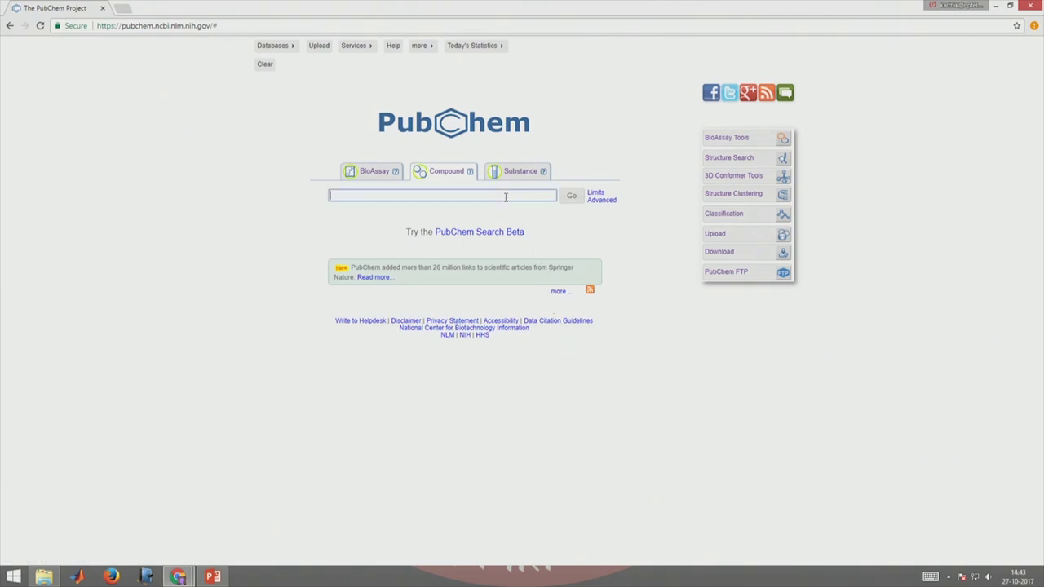
{"action": "type", "text": "asprin"}
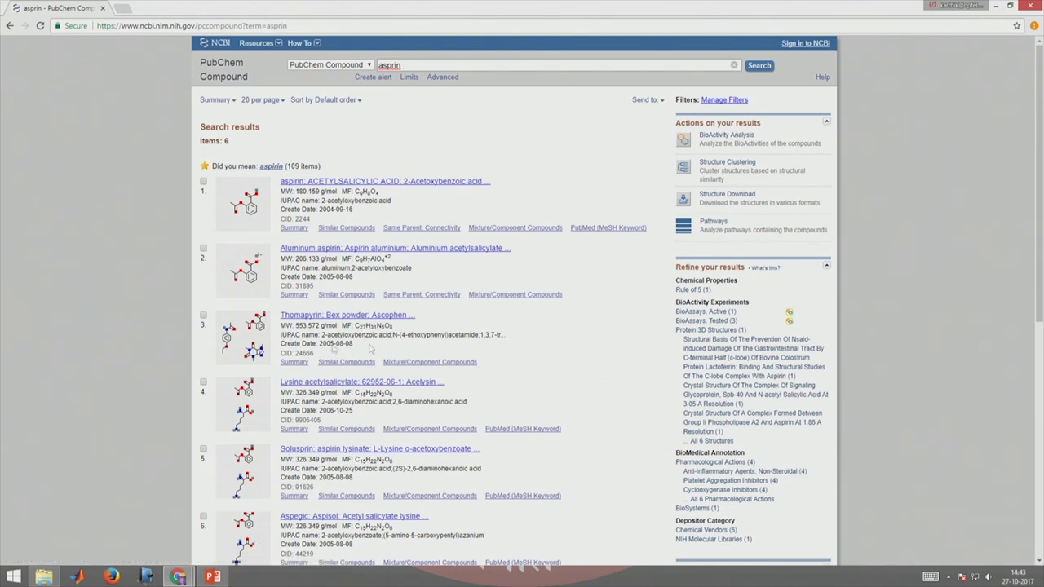
Search PubChem's BioAssay database for "asprin" and return to the PubChem home page.
{"action": "left_click", "coordinate": [10, 25]}
{"action": "left_click", "coordinate": [517, 172]}
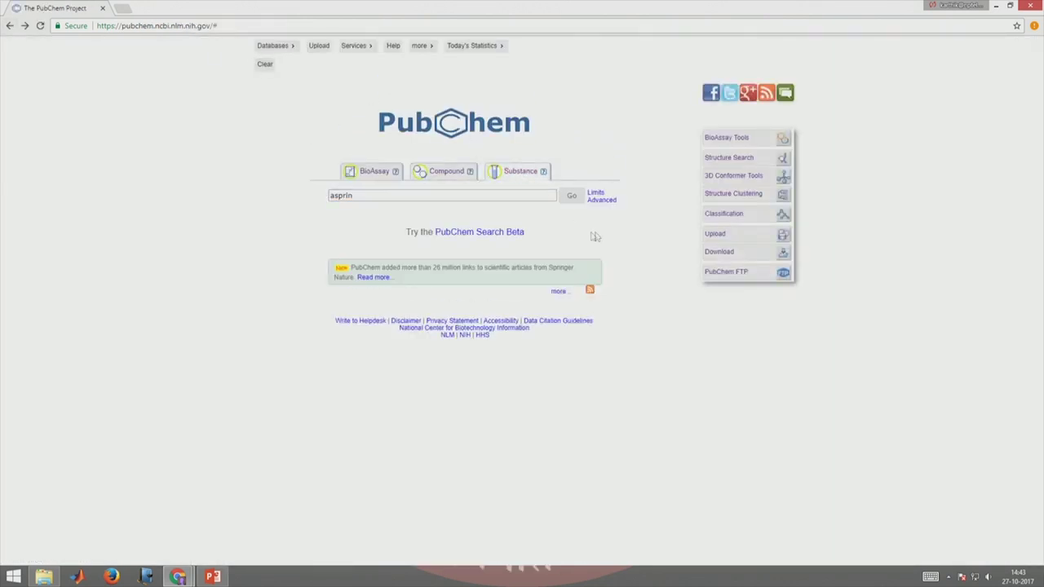
{"action": "left_click", "coordinate": [373, 176]}
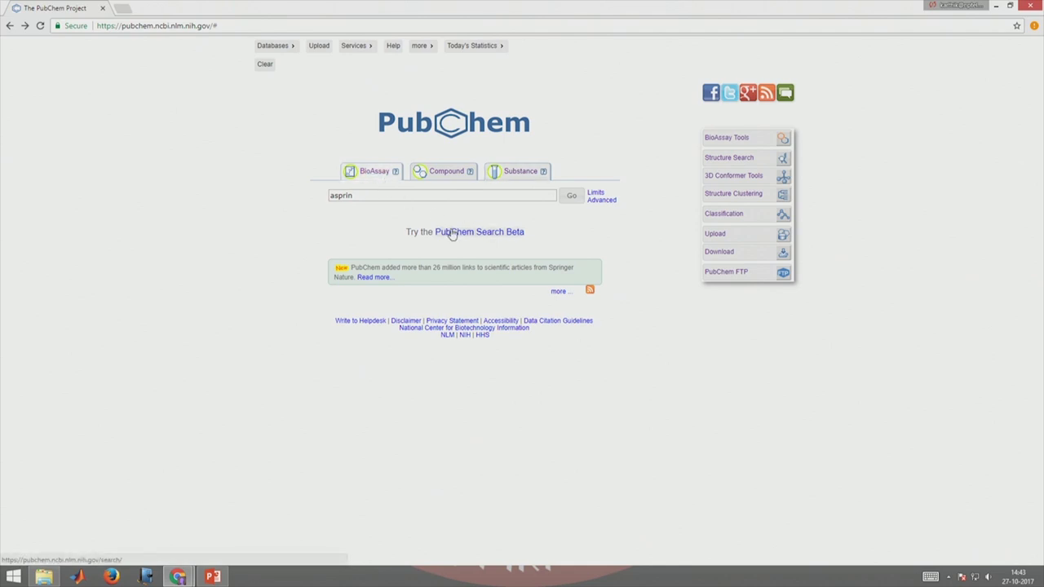
{"action": "left_click", "coordinate": [572, 197]}
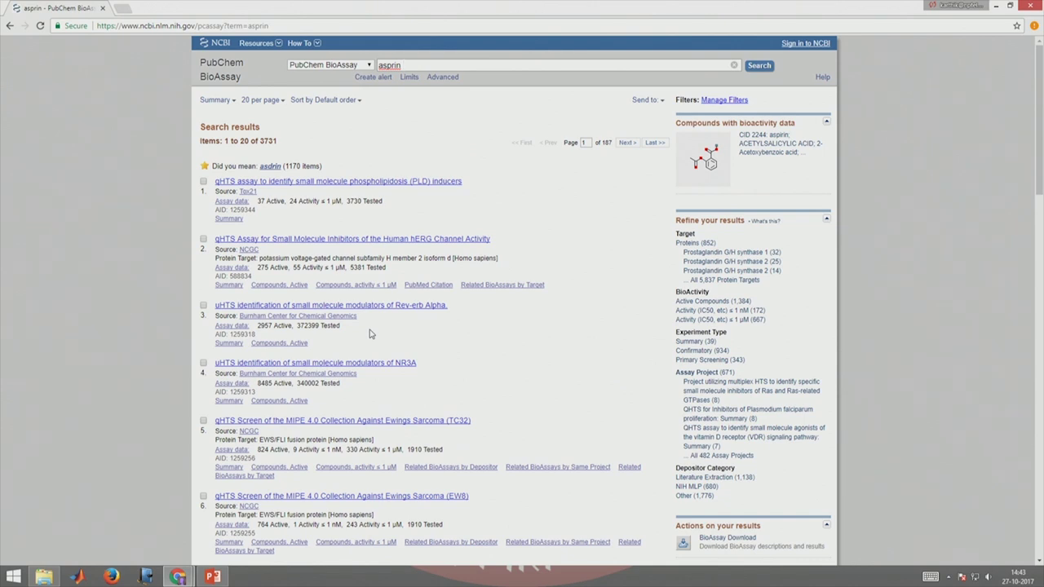
{"action": "left_click", "coordinate": [9, 28]}
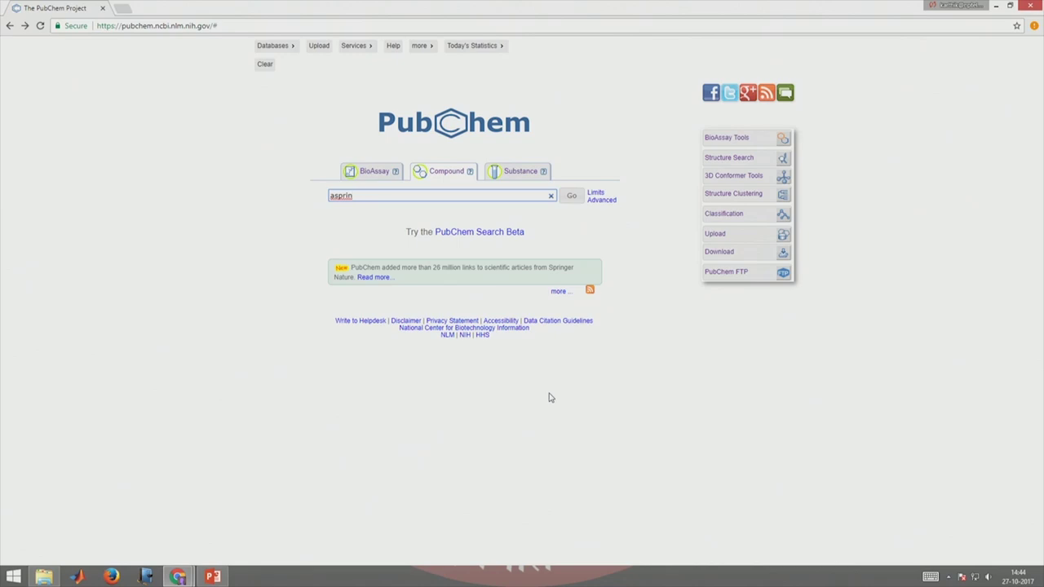
Open PubChem's Structure Search in Substructure/Superstructure mode and launch the structure editor.
{"action": "left_click", "coordinate": [749, 159]}
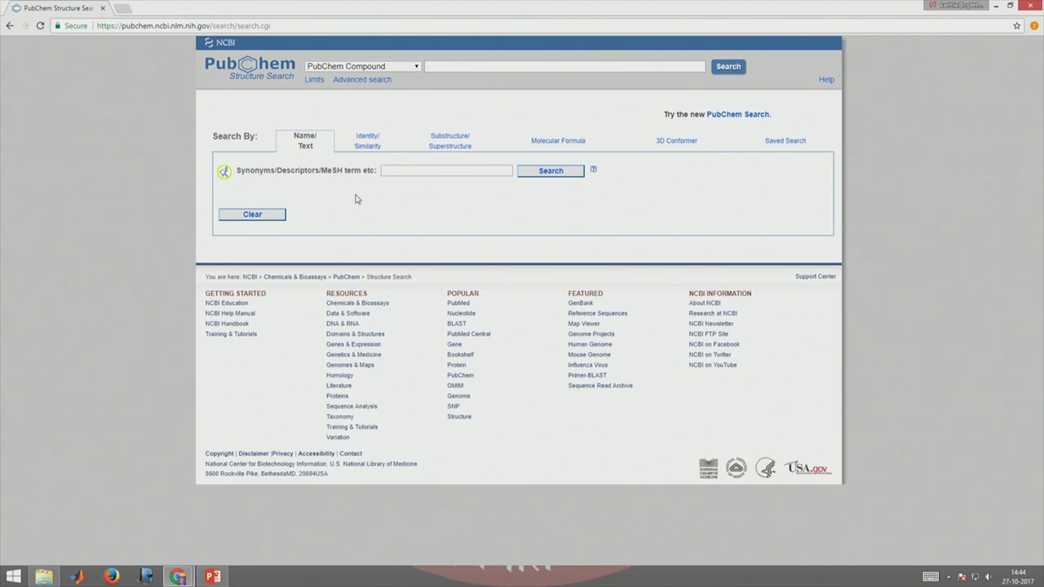
{"action": "left_click", "coordinate": [459, 136]}
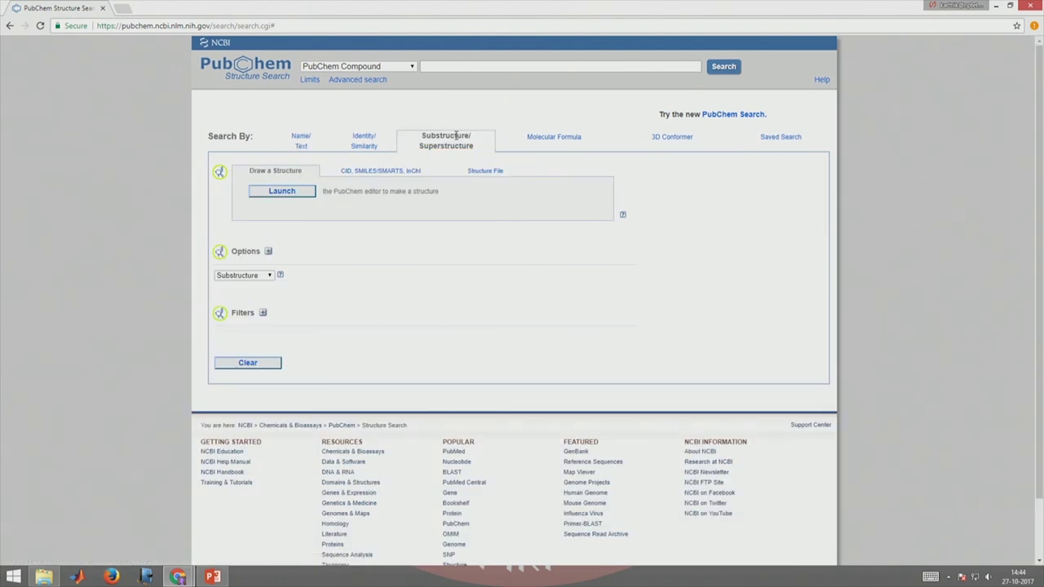
{"action": "left_click", "coordinate": [281, 191]}
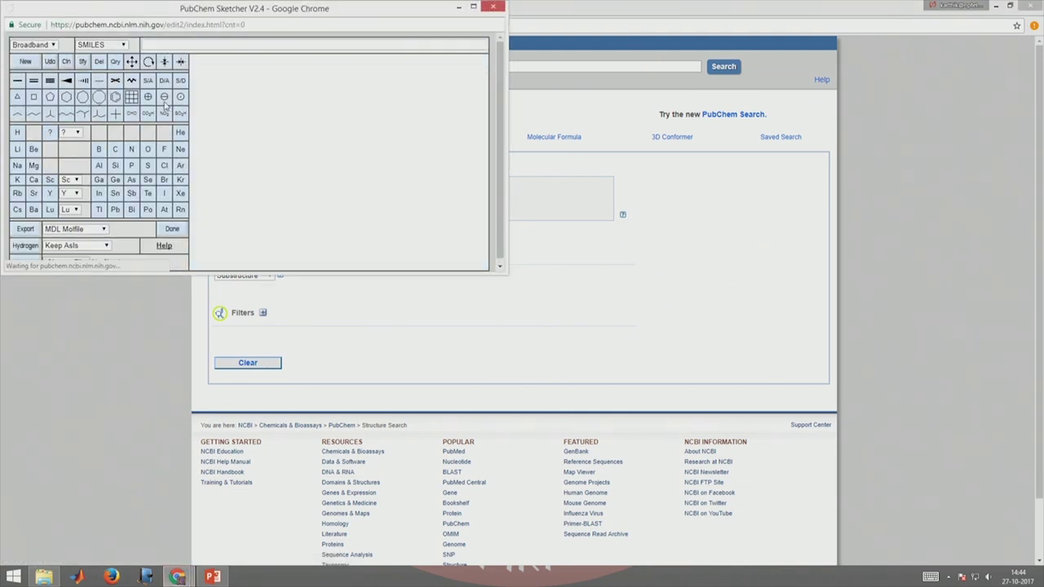
Draw a benzene ring with a tert-butyl group attached, and change one of the group's end atoms to oxygen.
{"action": "left_click", "coordinate": [115, 97]}
{"action": "left_click", "coordinate": [277, 146]}
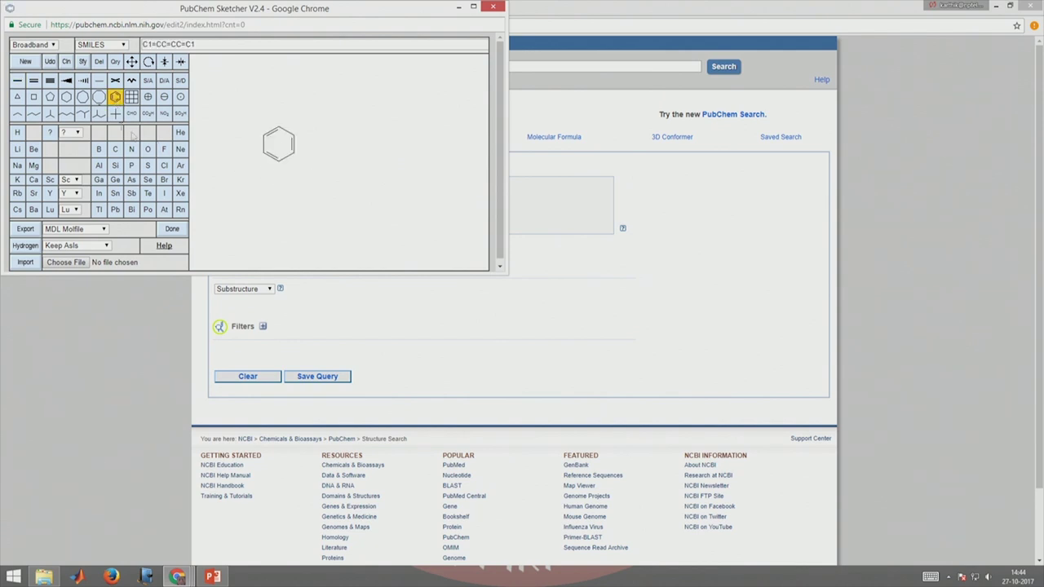
{"action": "left_click", "coordinate": [117, 115]}
{"action": "left_click", "coordinate": [293, 137]}
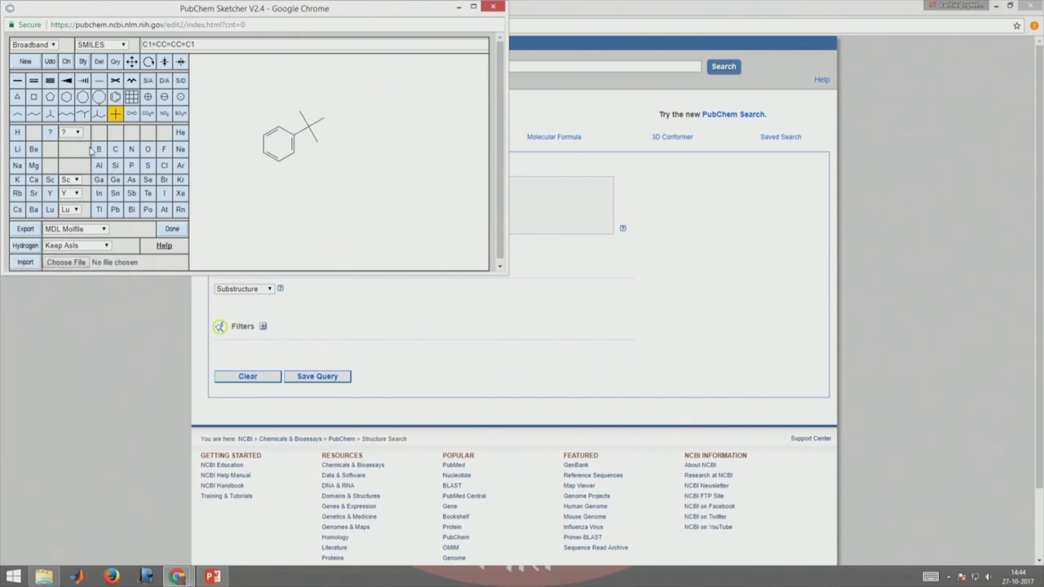
{"action": "left_click", "coordinate": [148, 149]}
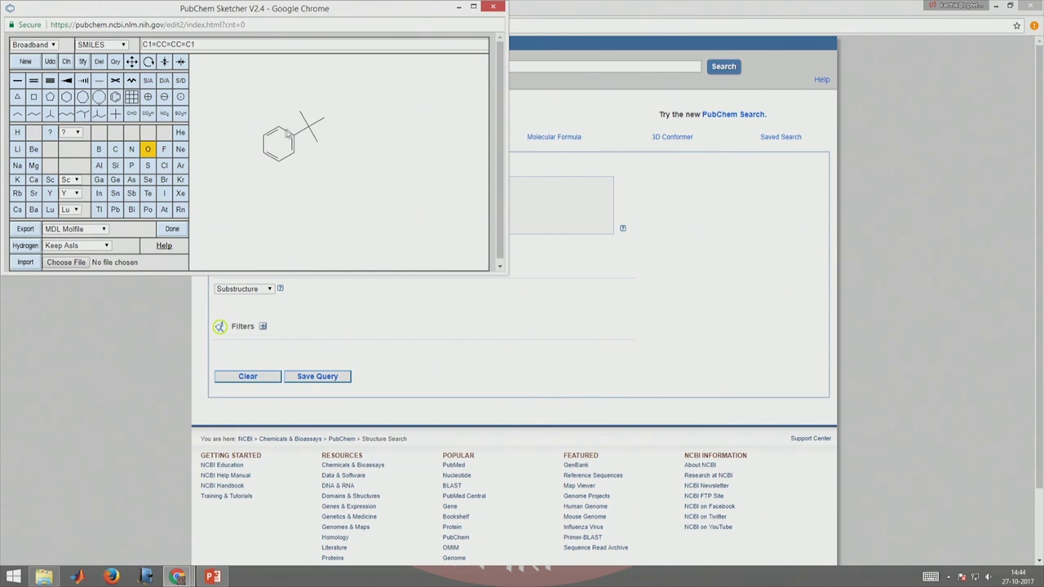
{"action": "left_click", "coordinate": [323, 119]}
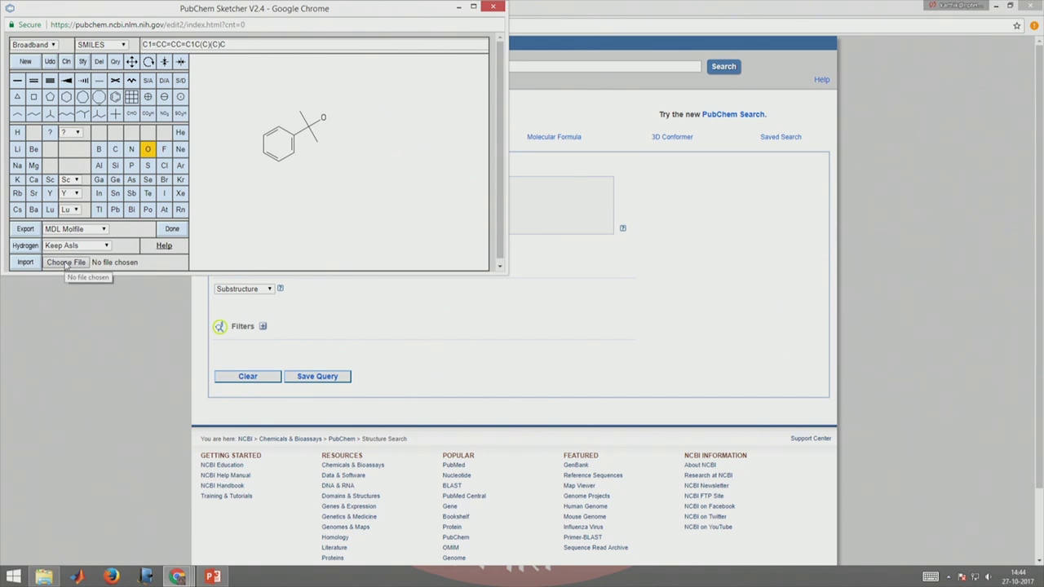
Run the PubChem substructure search on the drawn structure, and switch back to the "Data bases" slide in PowerPoint.
{"action": "mouse_move", "coordinate": [334, 10]}
{"action": "left_mouse_down"}
{"action": "mouse_move", "coordinate": [356, 33]}
{"action": "mouse_move", "coordinate": [515, 88]}
{"action": "mouse_move", "coordinate": [738, 99]}
{"action": "mouse_move", "coordinate": [780, 194]}
{"action": "left_mouse_up"}
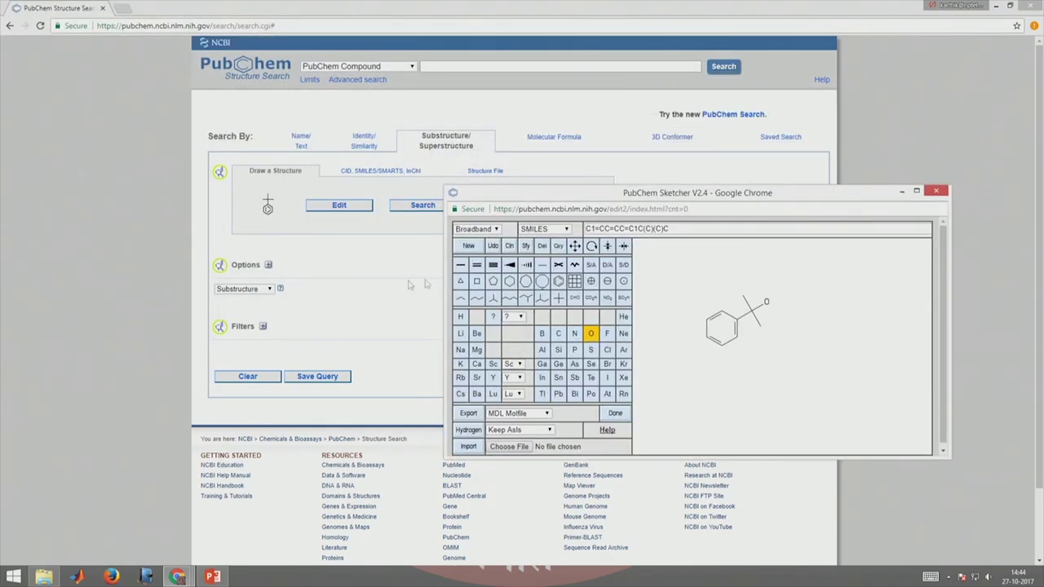
{"action": "left_click", "coordinate": [417, 205]}
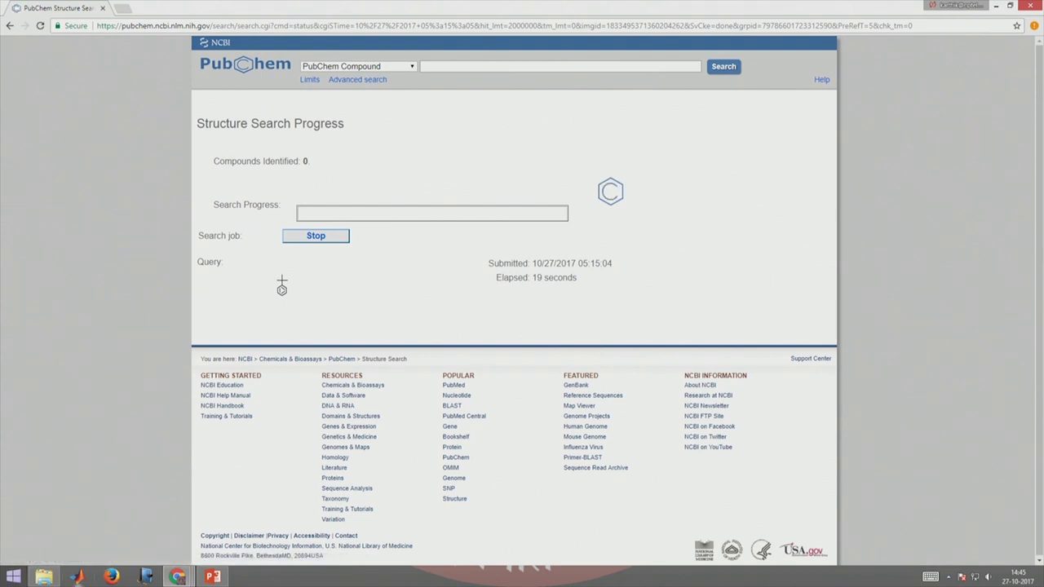
{"action": "key", "text": "alt+Tab"}
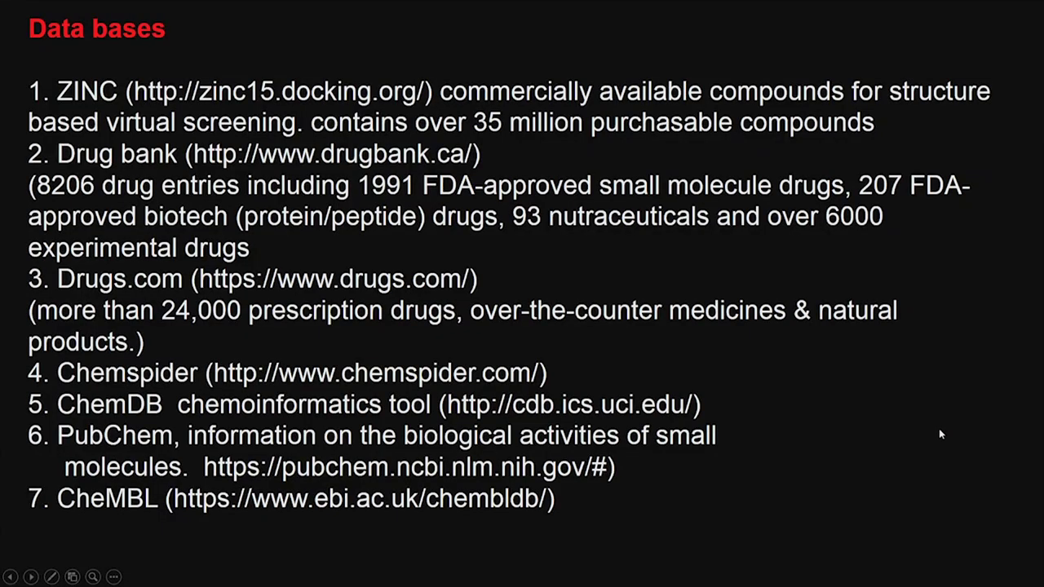